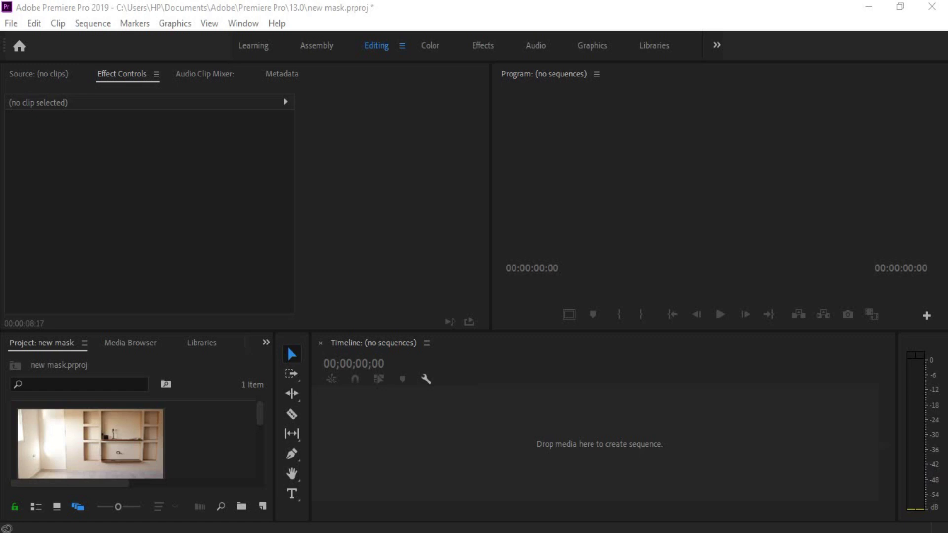
# - Create the MVI_0601 sequence from the room clip and delete its A1 audio
pyautogui.click(97, 438)
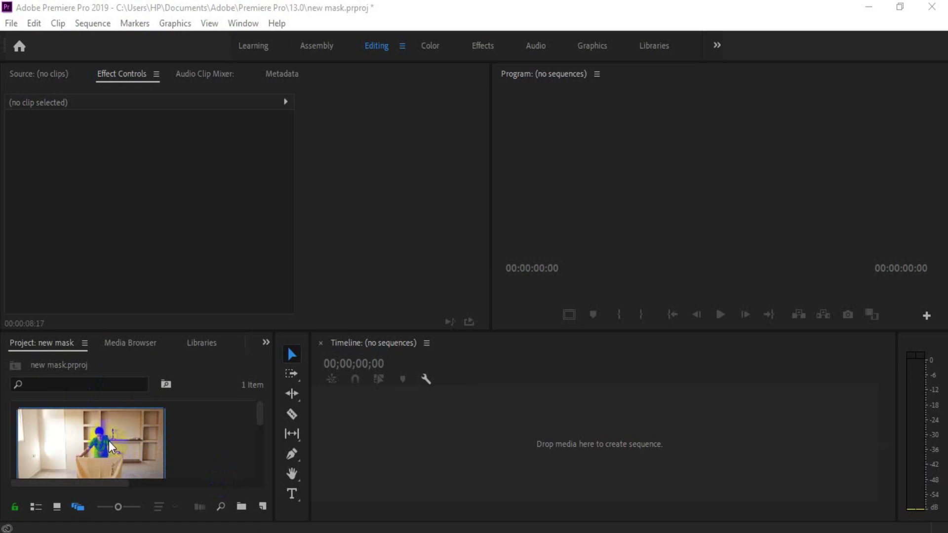
pyautogui.moveTo(110, 443); pyautogui.dragTo(403, 446)
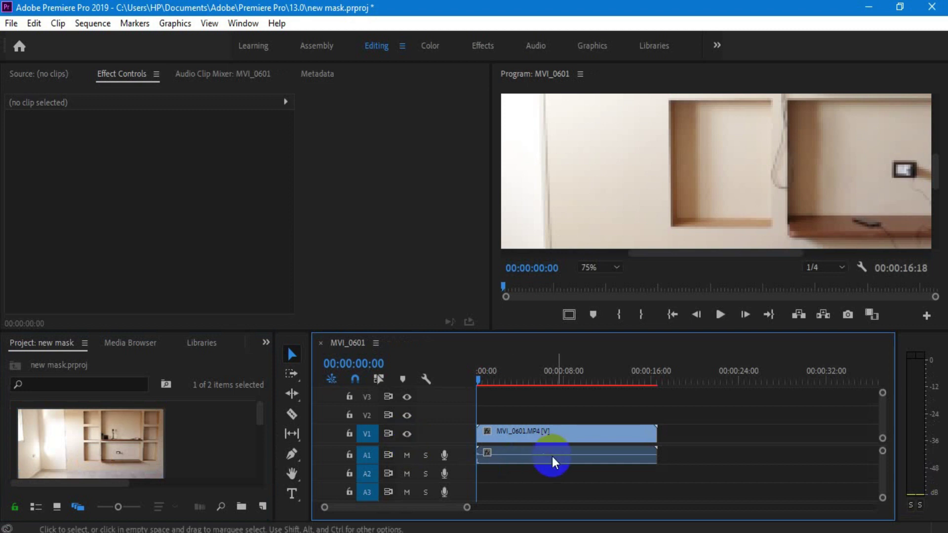
pyautogui.click(553, 462)
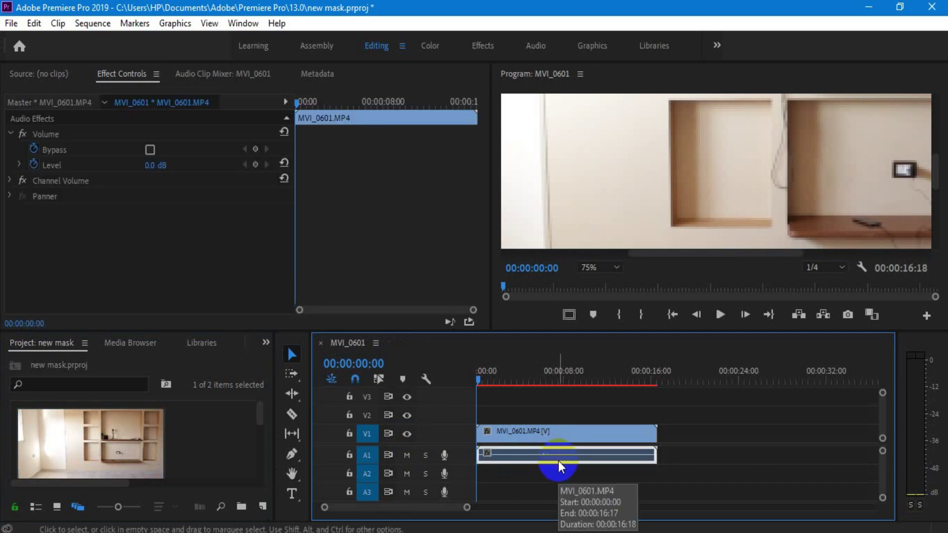
pyautogui.press('Delete')
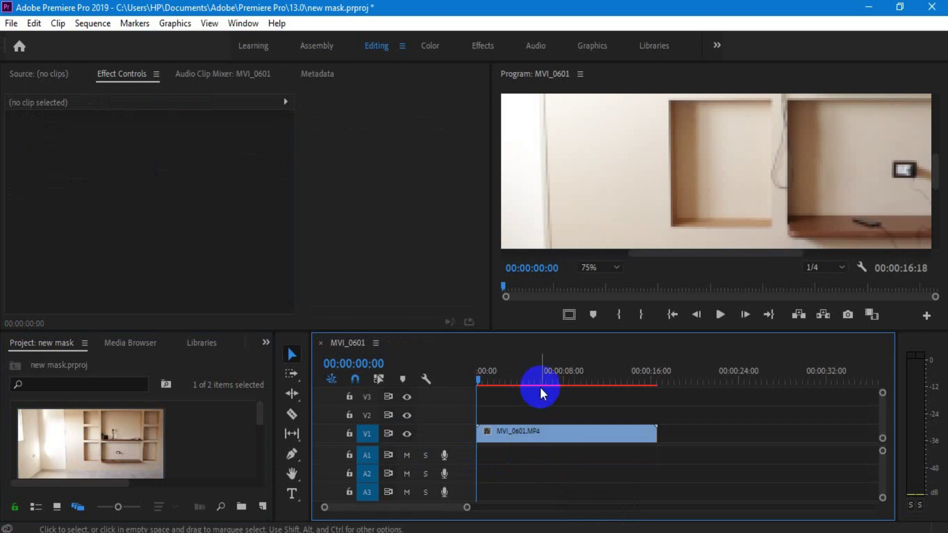
# - Set the Program monitor to Fit and scrub back to the empty room at 00:00:01:22
pyautogui.click(615, 264)
pyautogui.click(607, 285)
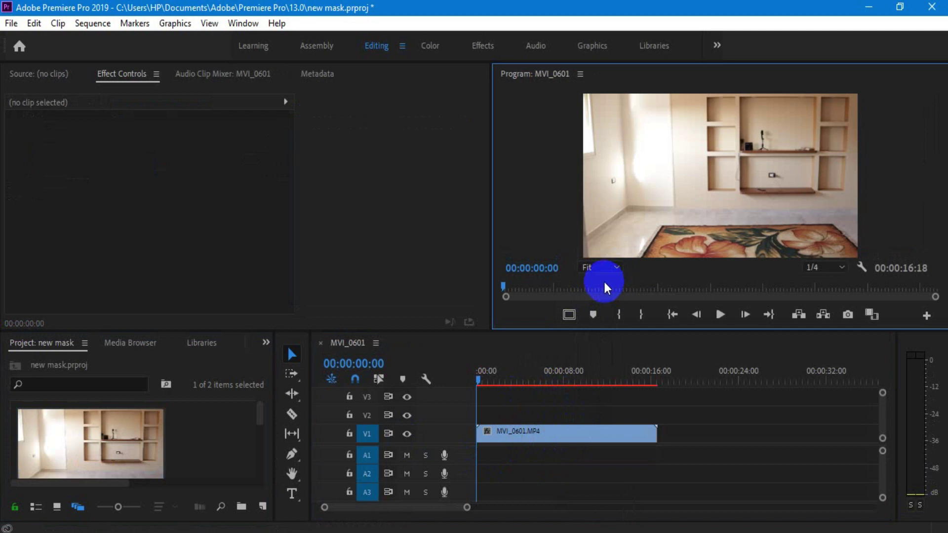
pyautogui.moveTo(478, 382); pyautogui.dragTo(574, 383)
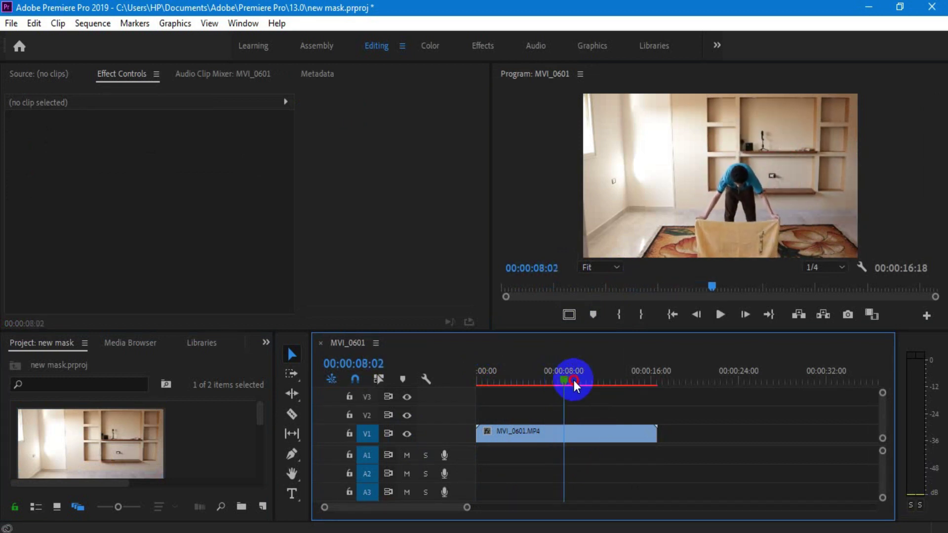
pyautogui.moveTo(574, 384)
pyautogui.mouseDown()
pyautogui.moveTo(653, 386)
pyautogui.moveTo(555, 383)
pyautogui.moveTo(568, 384)
pyautogui.mouseUp()
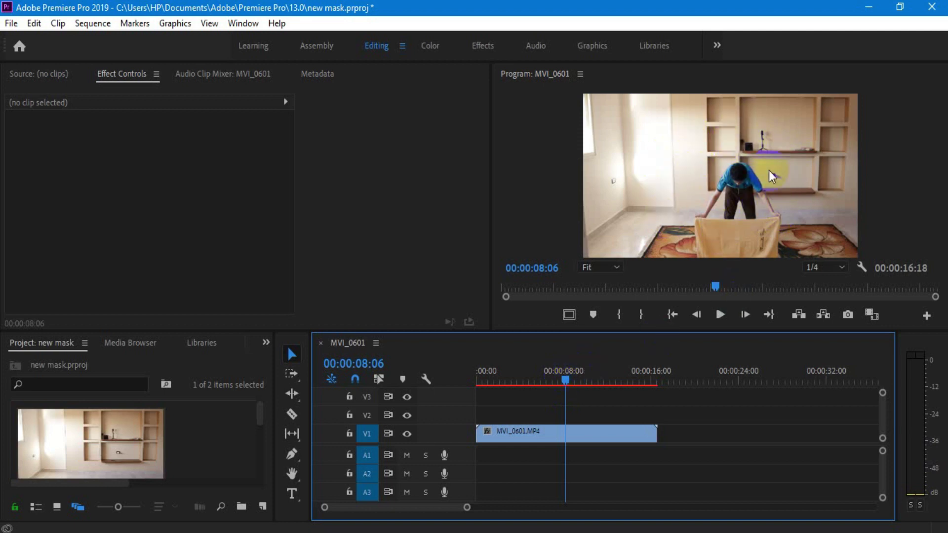
pyautogui.click(565, 387)
pyautogui.moveTo(566, 386); pyautogui.dragTo(495, 387)
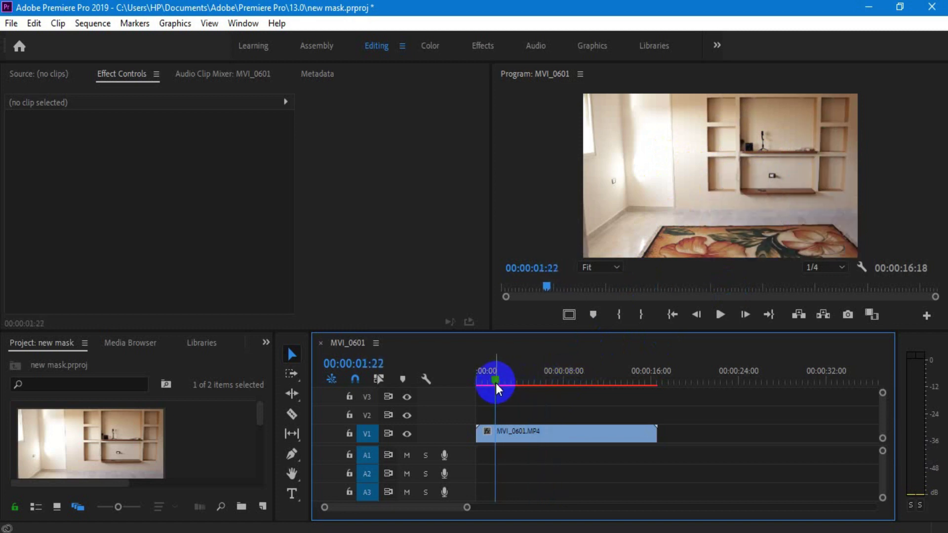
pyautogui.click(771, 228)
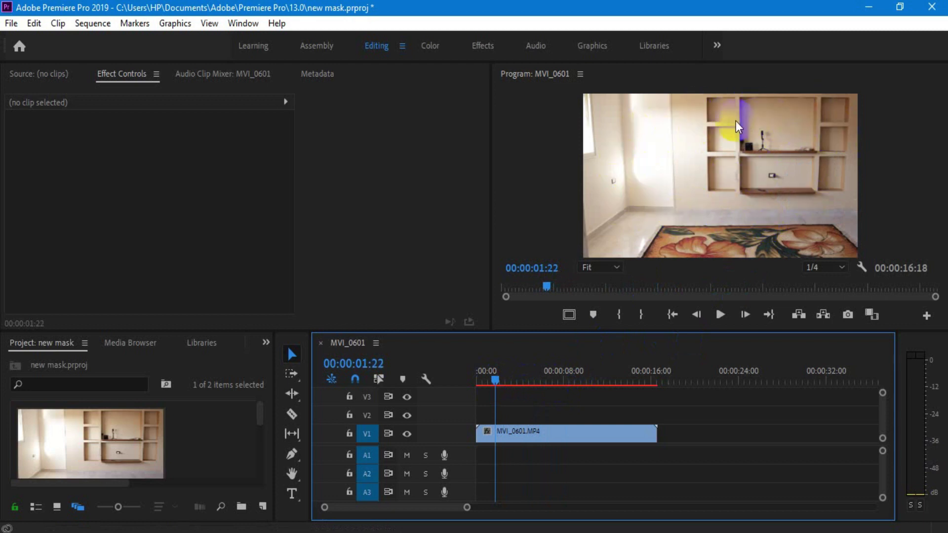
# - Export the 00:00:01:22 frame as a BMP still (Still001) and import it into the project
pyautogui.click(847, 316)
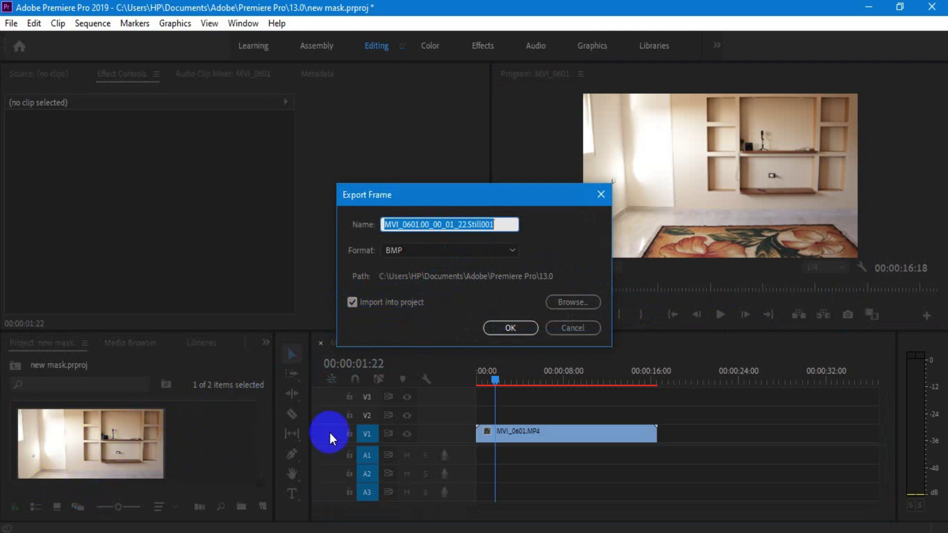
pyautogui.click(510, 330)
pyautogui.click(182, 457)
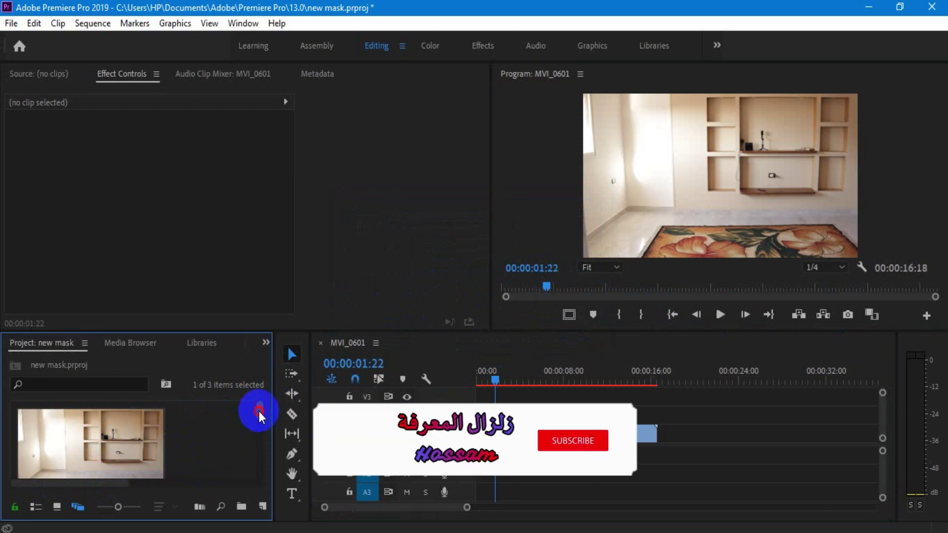
pyautogui.moveTo(259, 412); pyautogui.dragTo(253, 442)
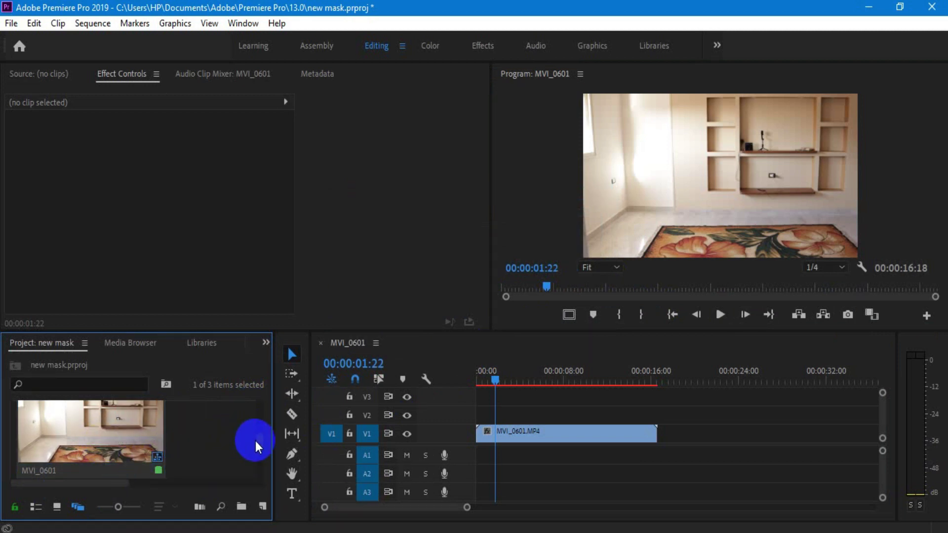
pyautogui.moveTo(256, 440); pyautogui.dragTo(259, 471)
# - Move the video to V2 and place the Still001 image on V1, extended to 16:18
pyautogui.moveTo(122, 451); pyautogui.dragTo(487, 464)
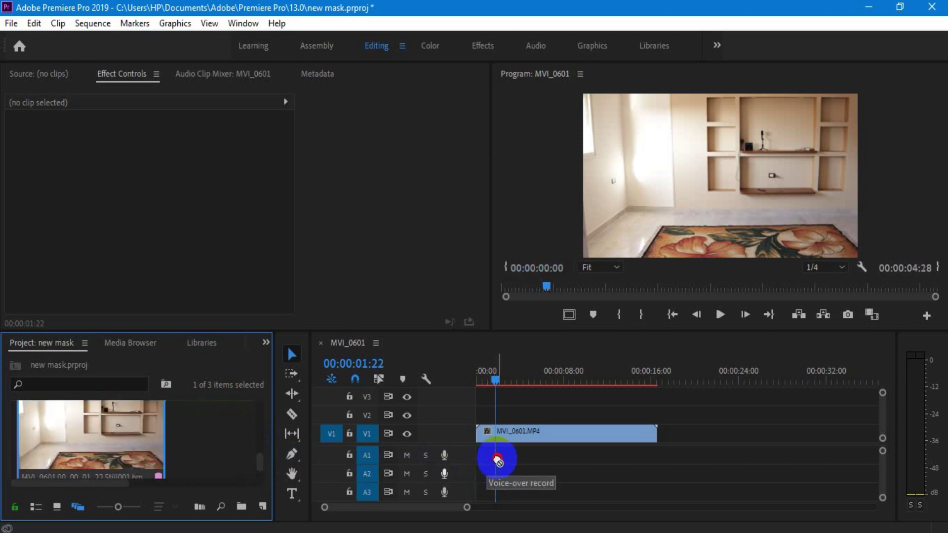
pyautogui.moveTo(497, 461); pyautogui.dragTo(506, 414)
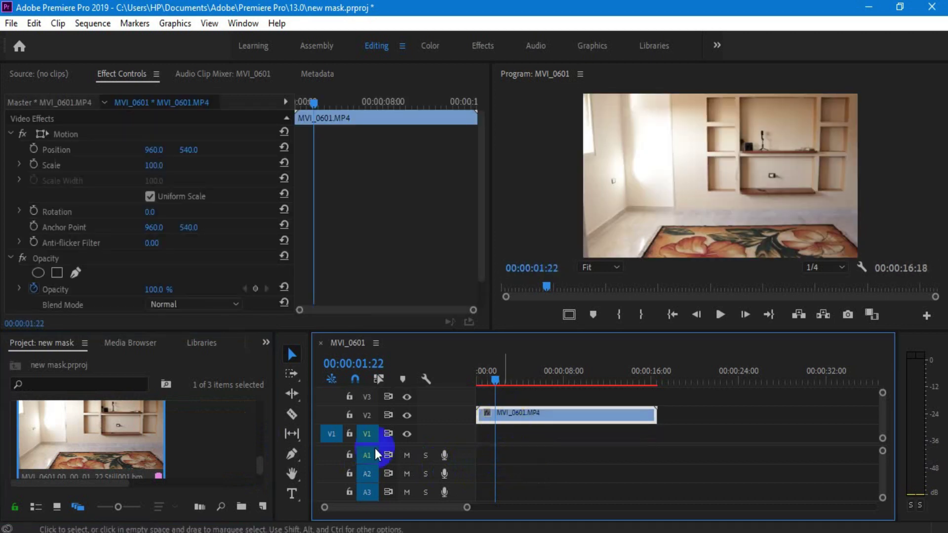
pyautogui.scroll(-1, 180, 432)
pyautogui.moveTo(112, 455); pyautogui.dragTo(652, 437)
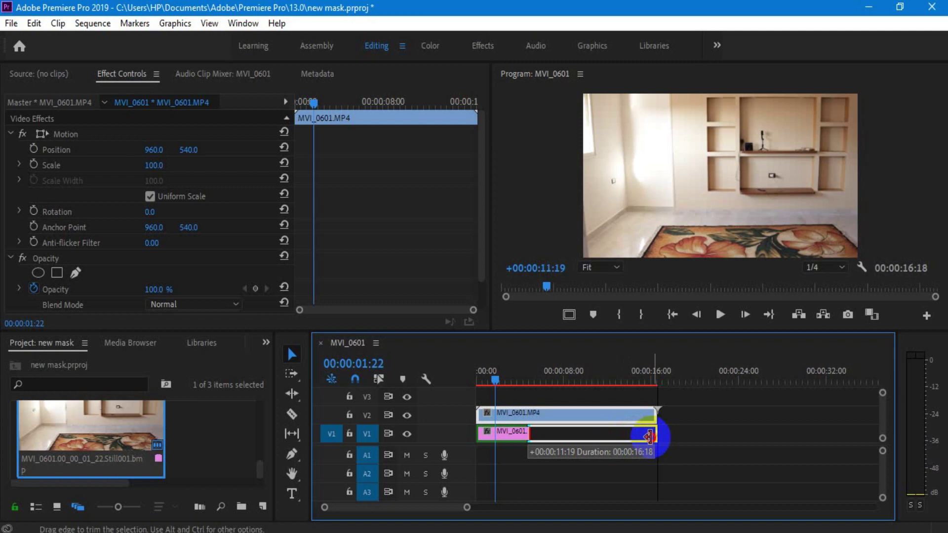
pyautogui.moveTo(649, 437); pyautogui.dragTo(651, 437)
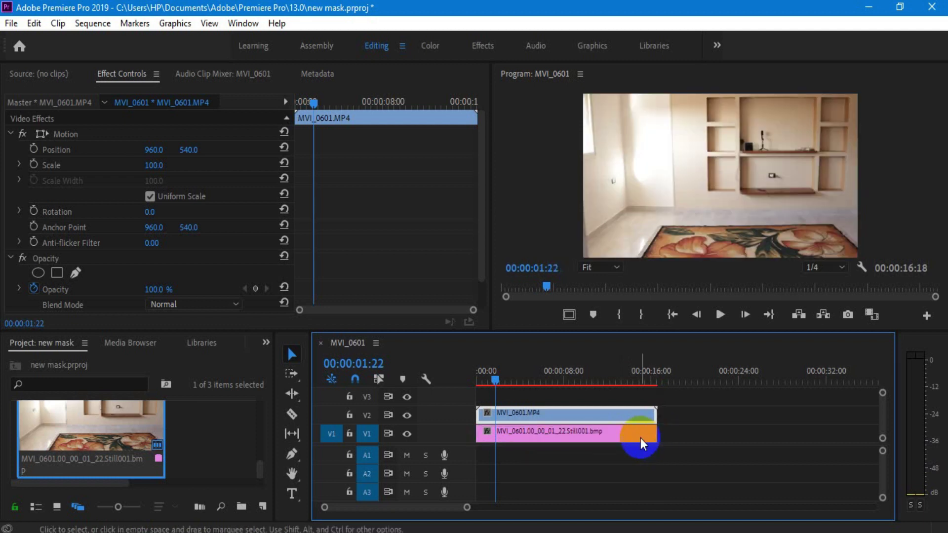
# - Scrub to the towel moment at 00:00:08:04 and select the V2 video clip
pyautogui.click(552, 378)
pyautogui.moveTo(552, 381); pyautogui.dragTo(568, 388)
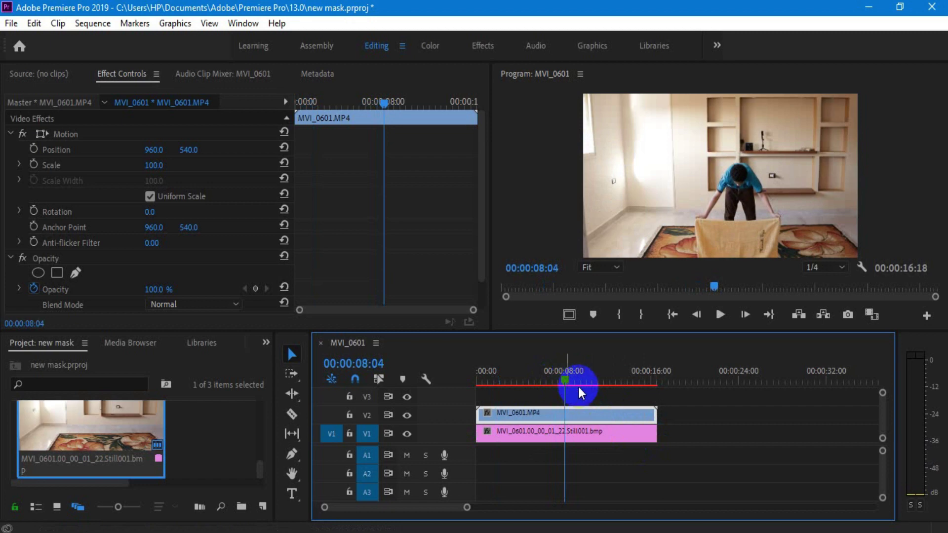
pyautogui.click(542, 418)
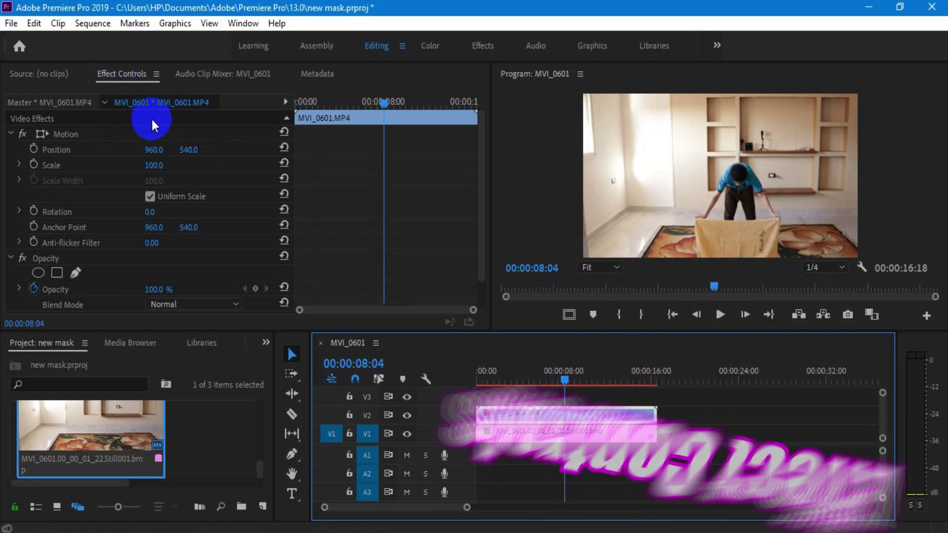
# - At 25% preview zoom, start a freeform Pen mask with points along the towel's lower edge
pyautogui.click(76, 274)
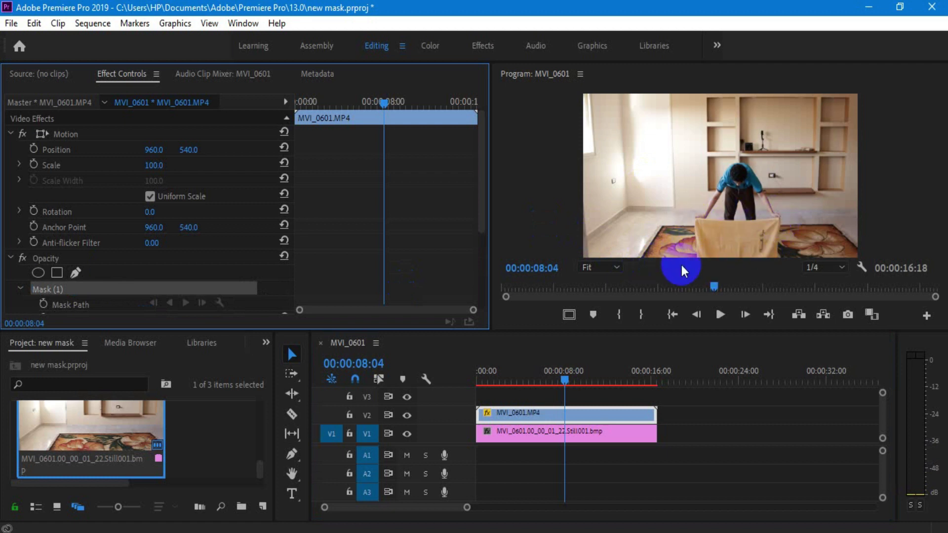
pyautogui.click(617, 267)
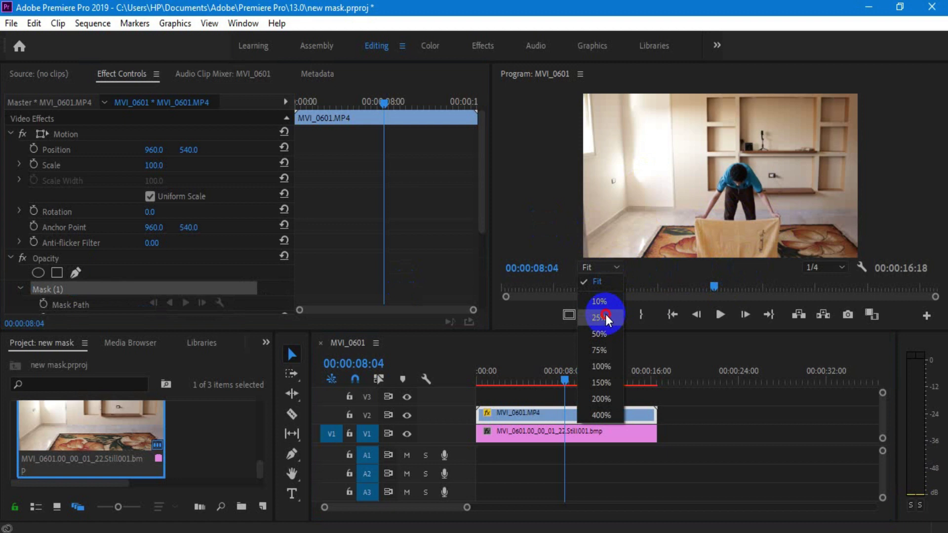
pyautogui.click(599, 317)
pyautogui.moveTo(934, 195); pyautogui.dragTo(935, 223)
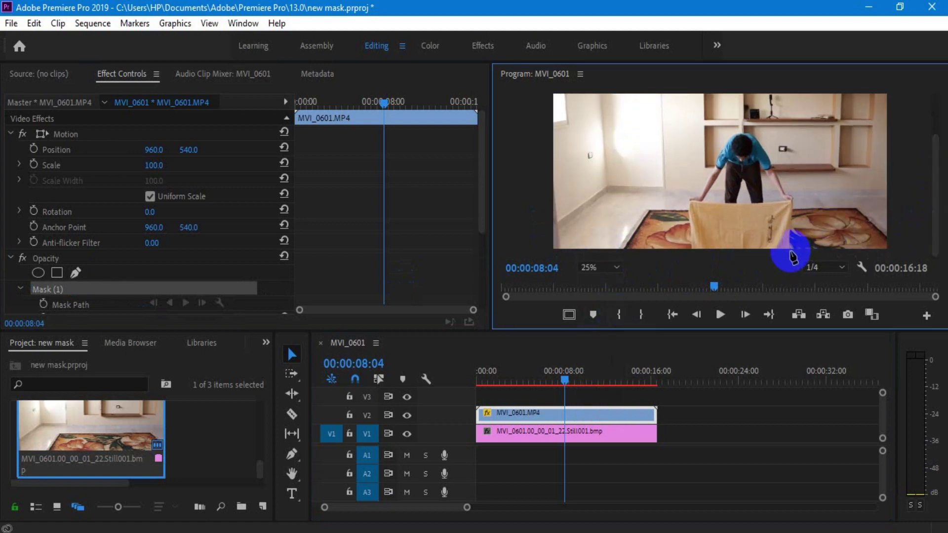
pyautogui.click(791, 252)
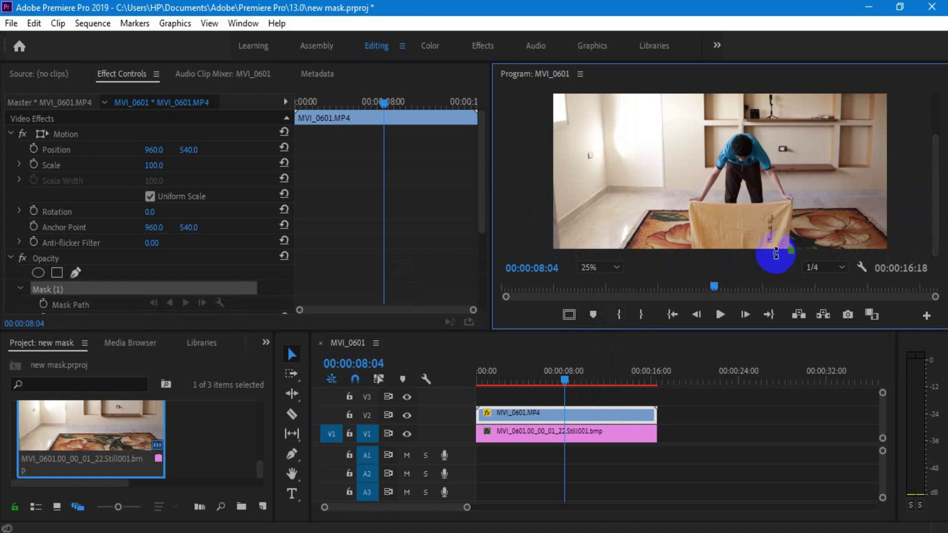
pyautogui.moveTo(756, 253); pyautogui.dragTo(737, 256)
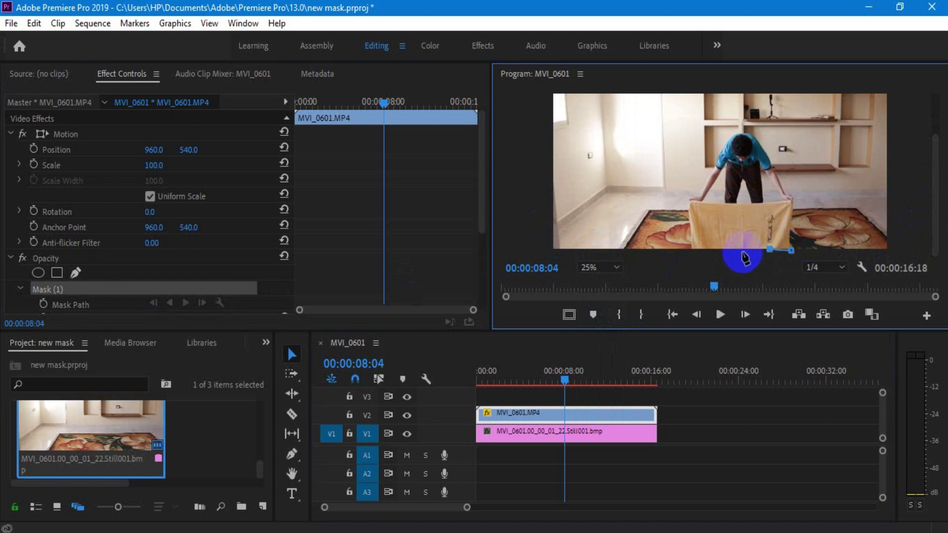
pyautogui.moveTo(736, 256); pyautogui.dragTo(692, 253)
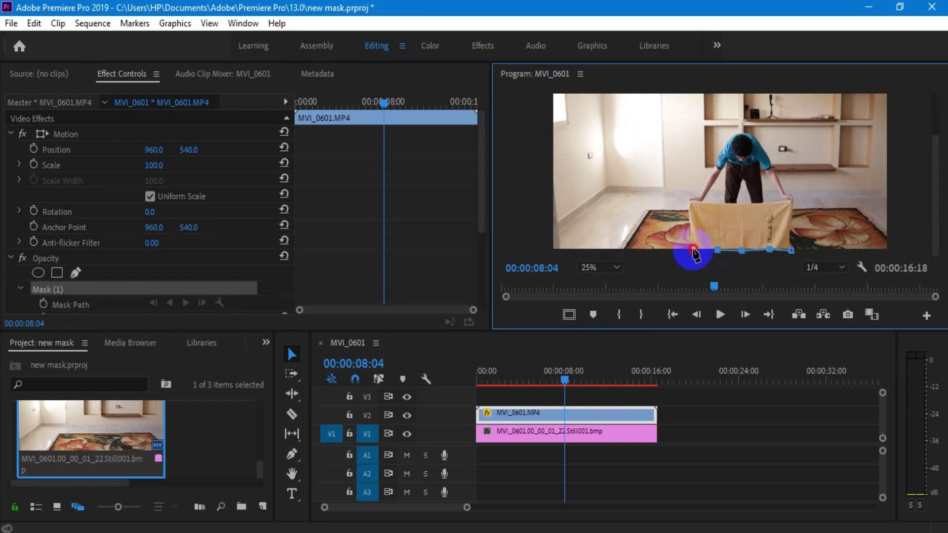
# - At 10% zoom, add the remaining mask corners and close the path at its first point
pyautogui.click(618, 268)
pyautogui.click(600, 297)
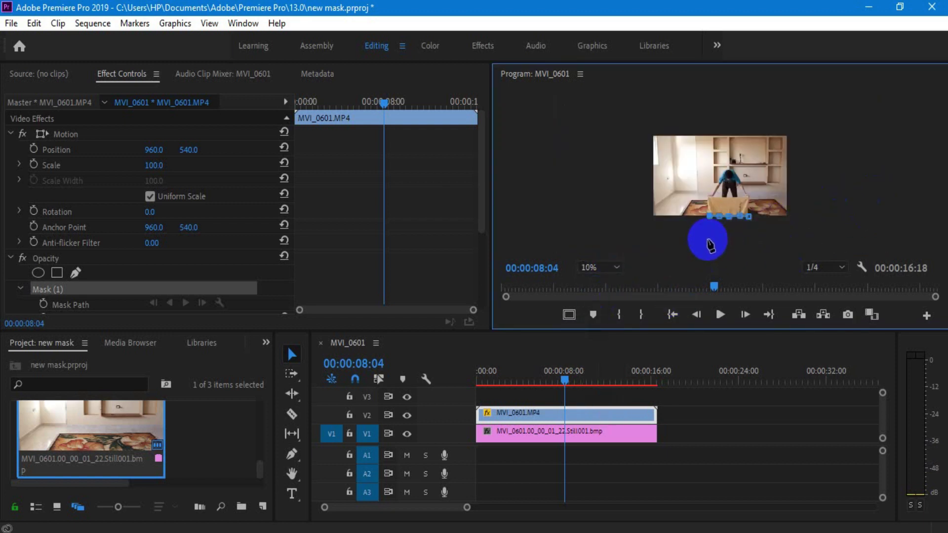
pyautogui.click(730, 242)
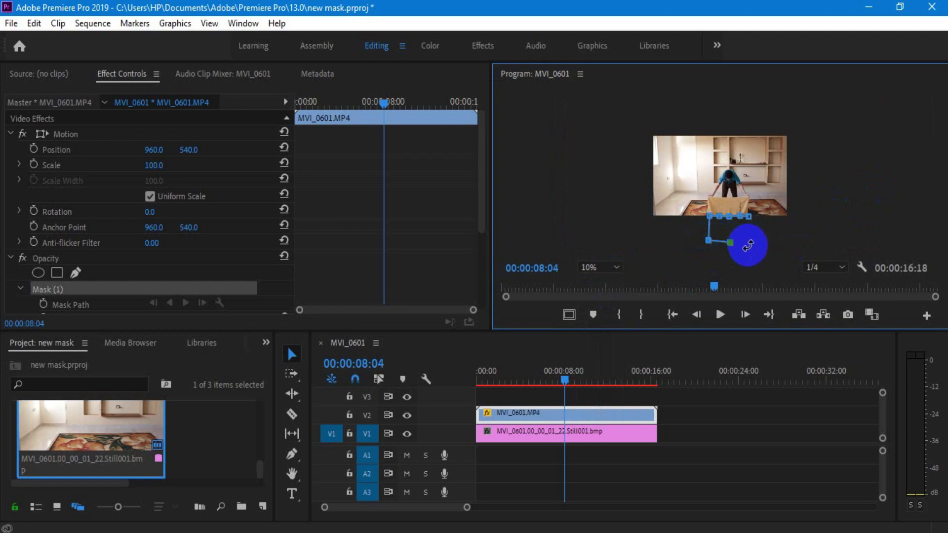
pyautogui.click(754, 242)
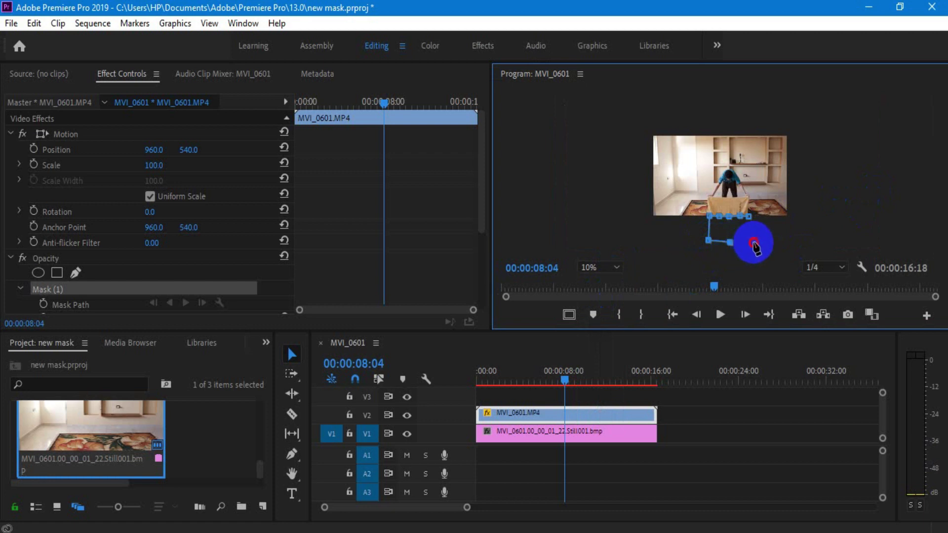
pyautogui.click(748, 217)
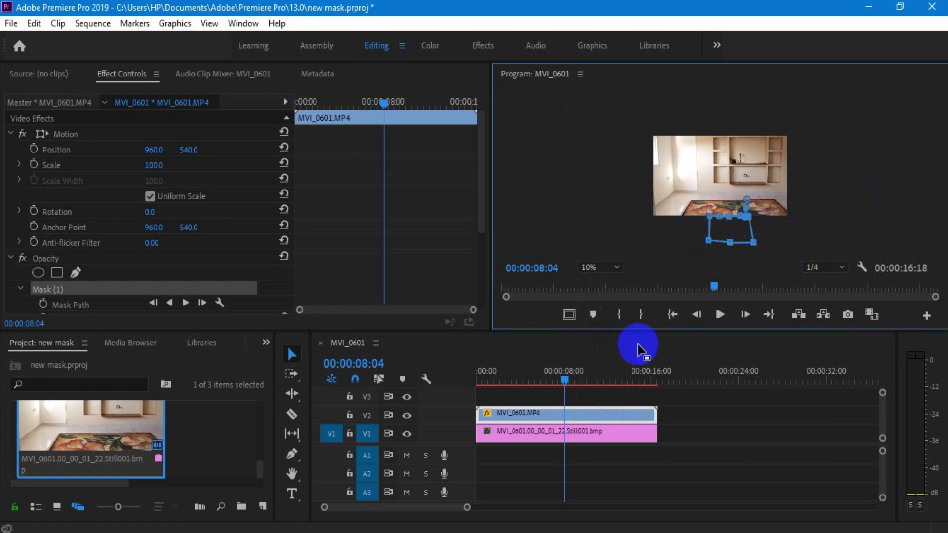
pyautogui.click(641, 417)
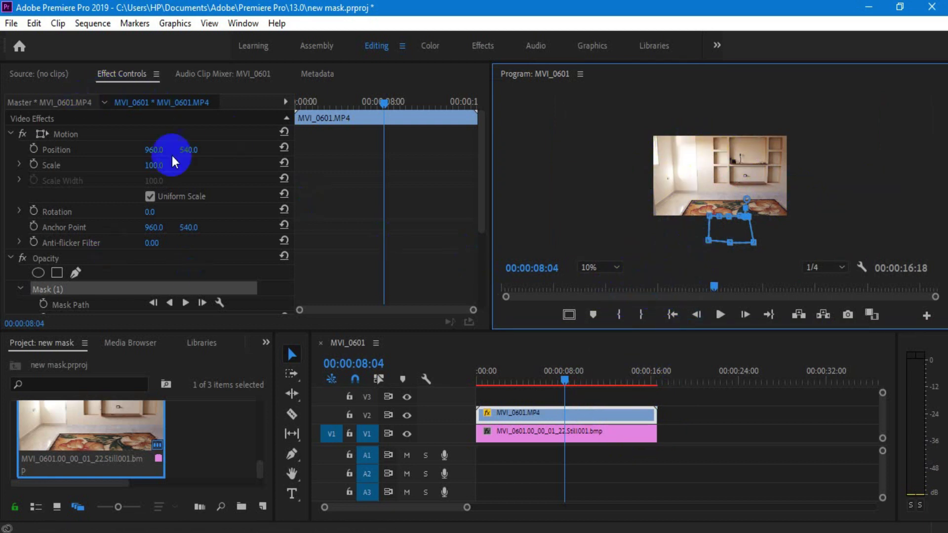
# - Check Inverted for Mask (1) in Effect Controls
pyautogui.scroll(-3, 102, 197)
pyautogui.scroll(-2, 104, 198)
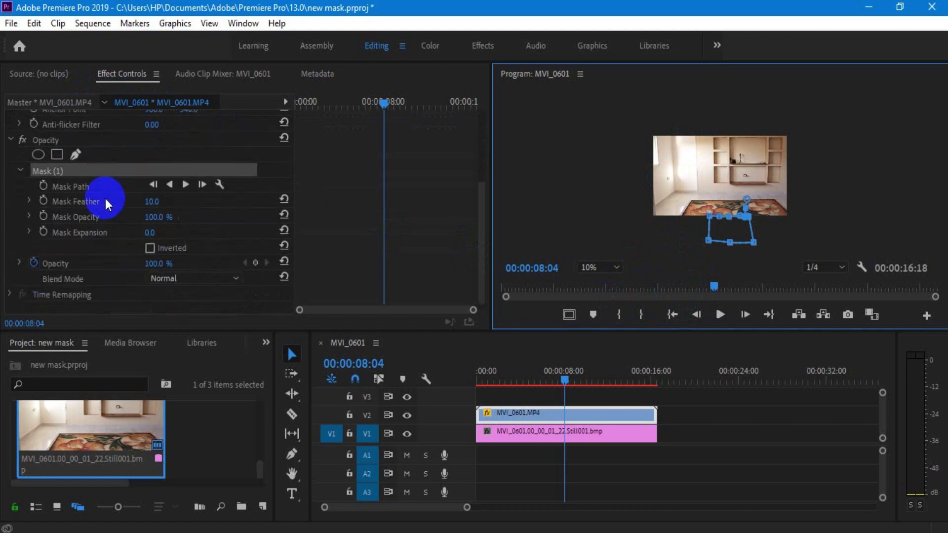
pyautogui.click(150, 244)
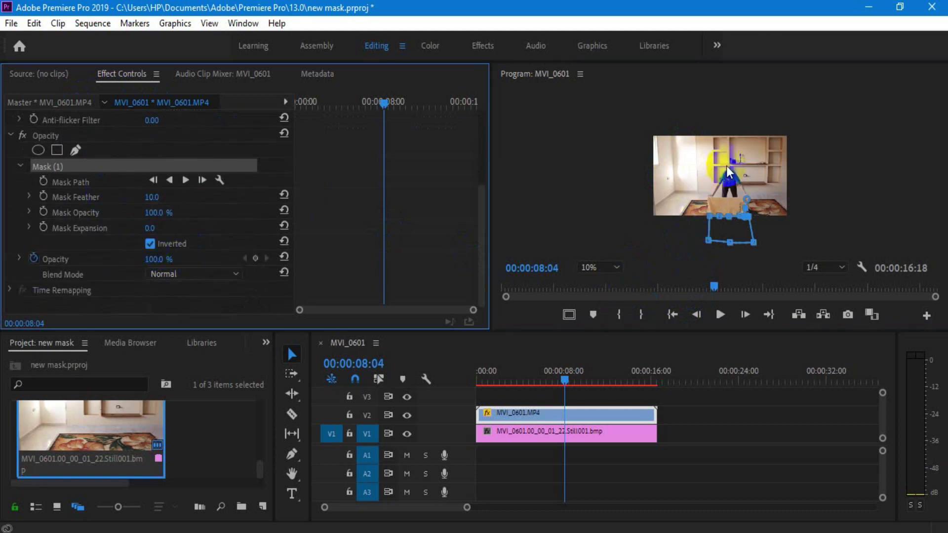
# - Zoom the preview to 50% on the mask edge and select its right-end points
pyautogui.click(616, 267)
pyautogui.click(598, 334)
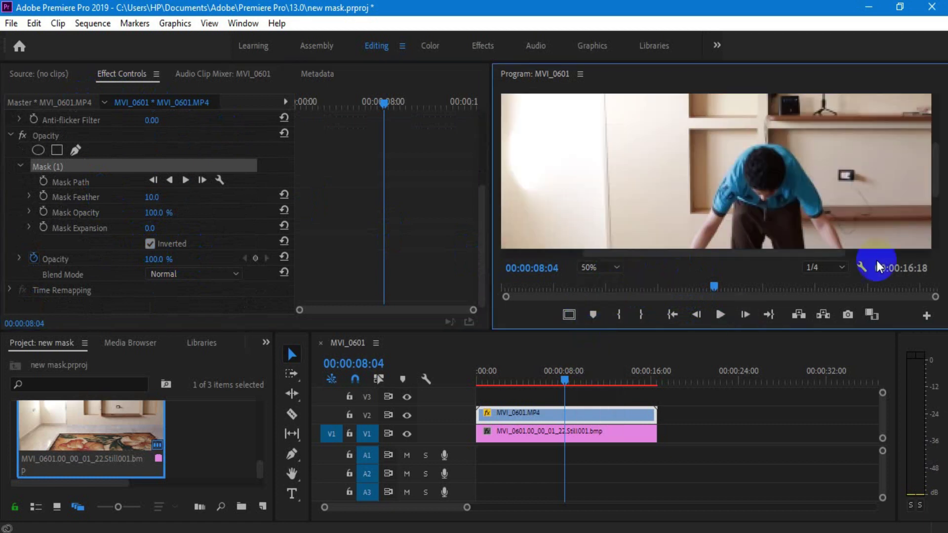
pyautogui.moveTo(935, 168); pyautogui.dragTo(943, 218)
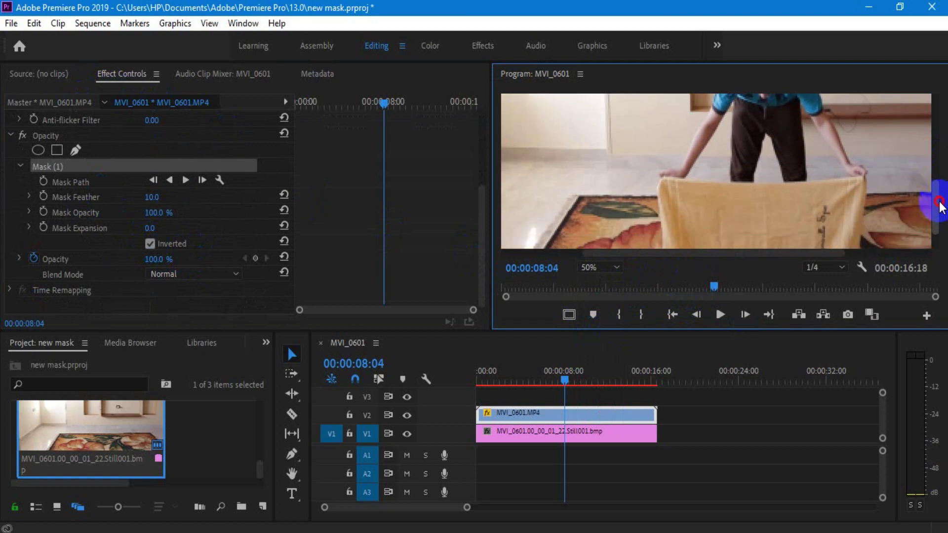
pyautogui.moveTo(838, 245); pyautogui.dragTo(817, 245)
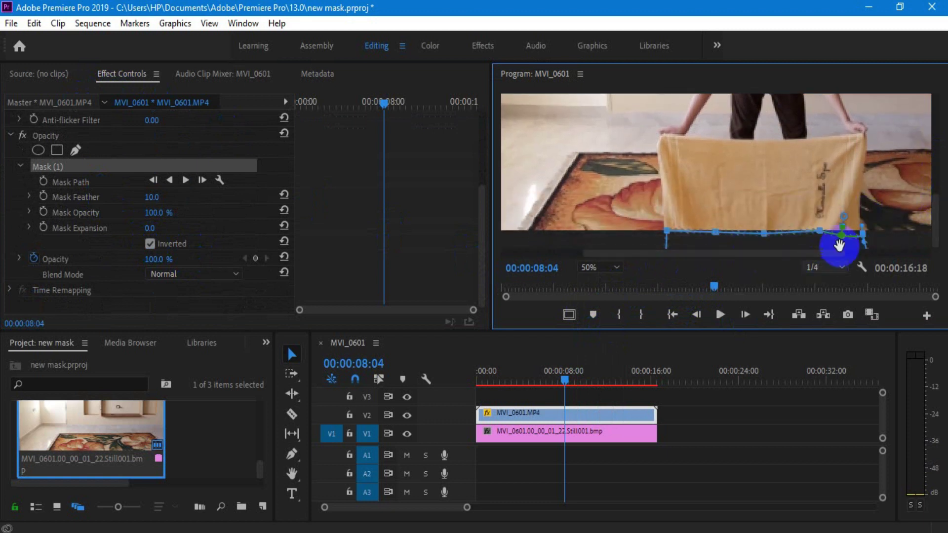
pyautogui.click(836, 237)
pyautogui.click(802, 258)
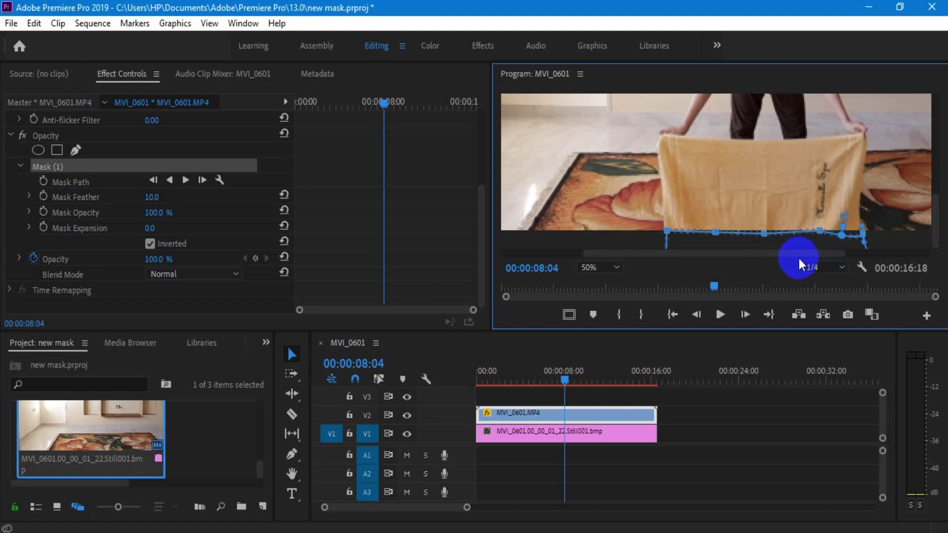
pyautogui.click(862, 233)
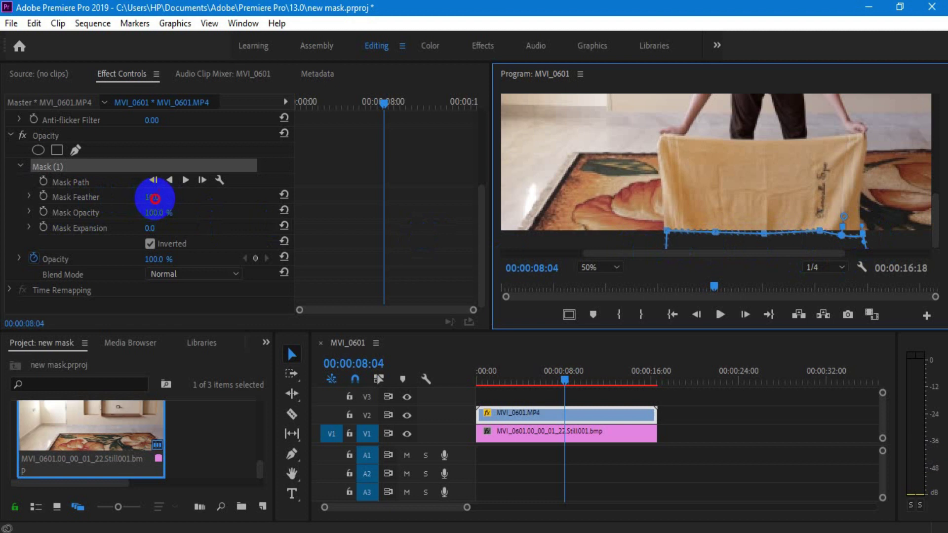
# - Set Mask Feather from 10.0 to 0.0 and move mask points along the towel's hem
pyautogui.moveTo(153, 198); pyautogui.dragTo(133, 200)
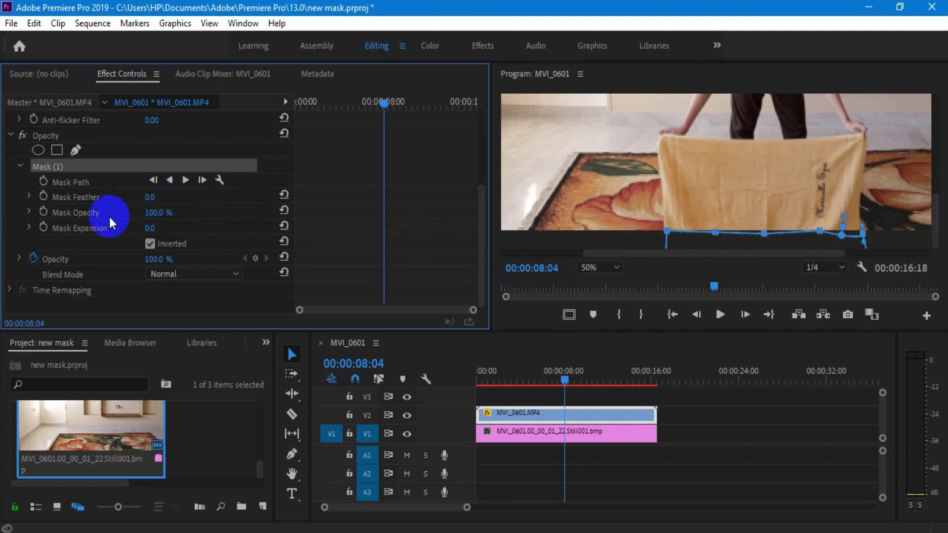
pyautogui.moveTo(832, 234); pyautogui.dragTo(785, 242)
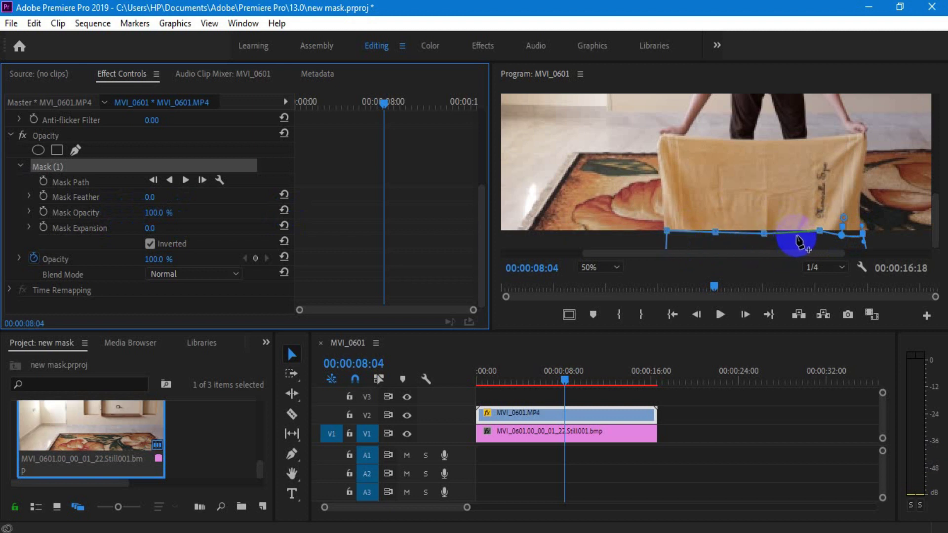
pyautogui.moveTo(789, 254); pyautogui.dragTo(808, 254)
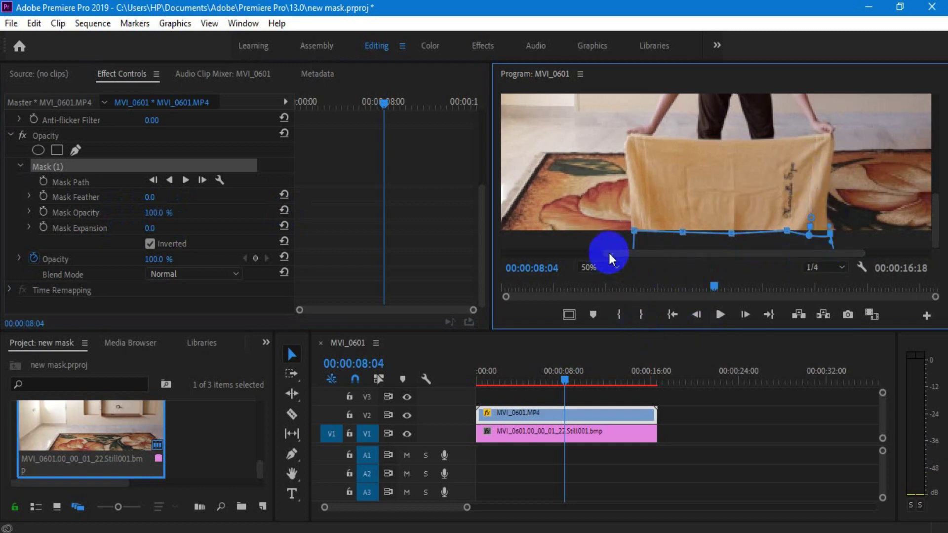
pyautogui.click(773, 255)
pyautogui.click(731, 233)
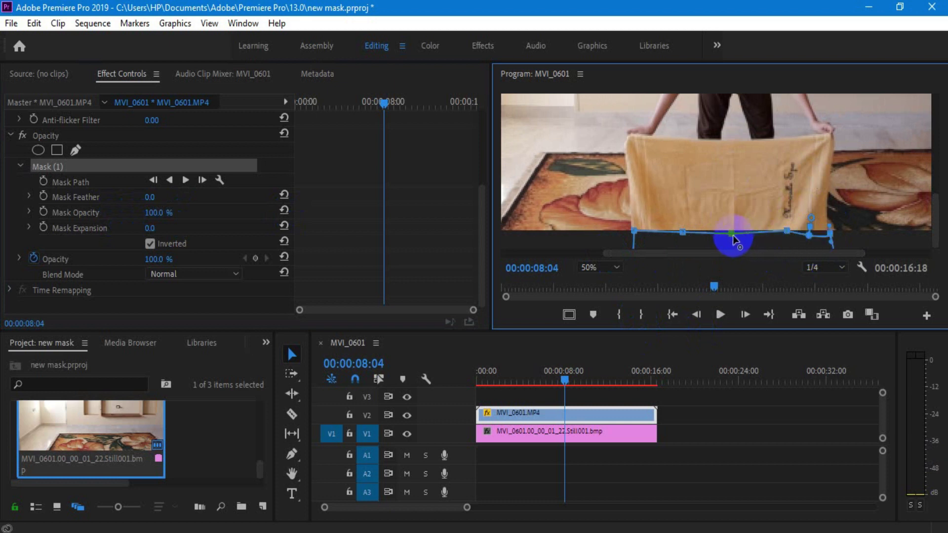
# - At 75% zoom, raise the left mask points level with the towel's bottom hem
pyautogui.click(617, 268)
pyautogui.click(599, 350)
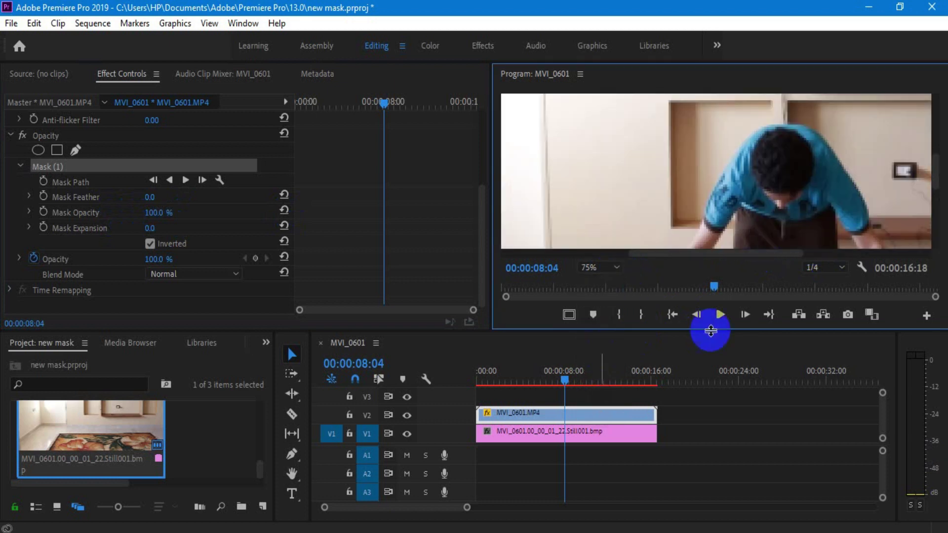
pyautogui.moveTo(939, 184); pyautogui.dragTo(817, 246)
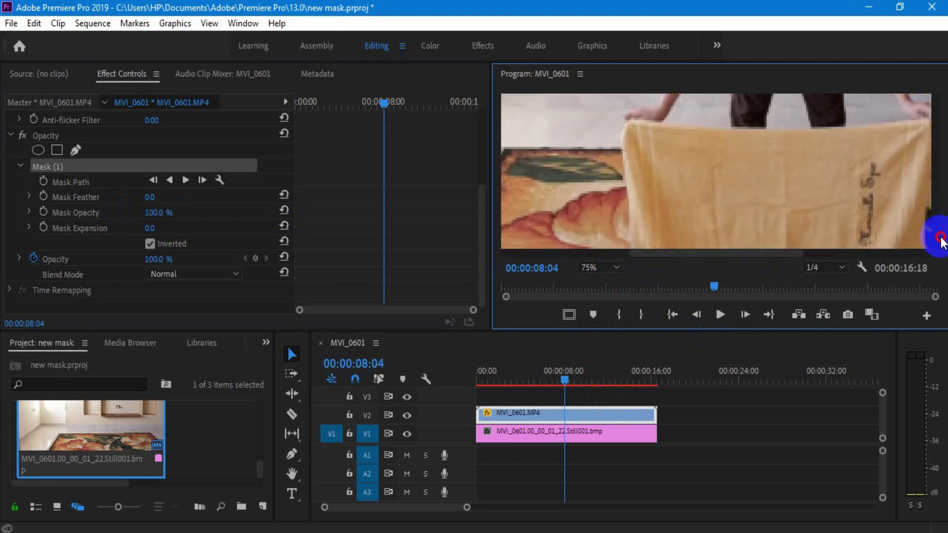
pyautogui.moveTo(787, 254); pyautogui.dragTo(822, 253)
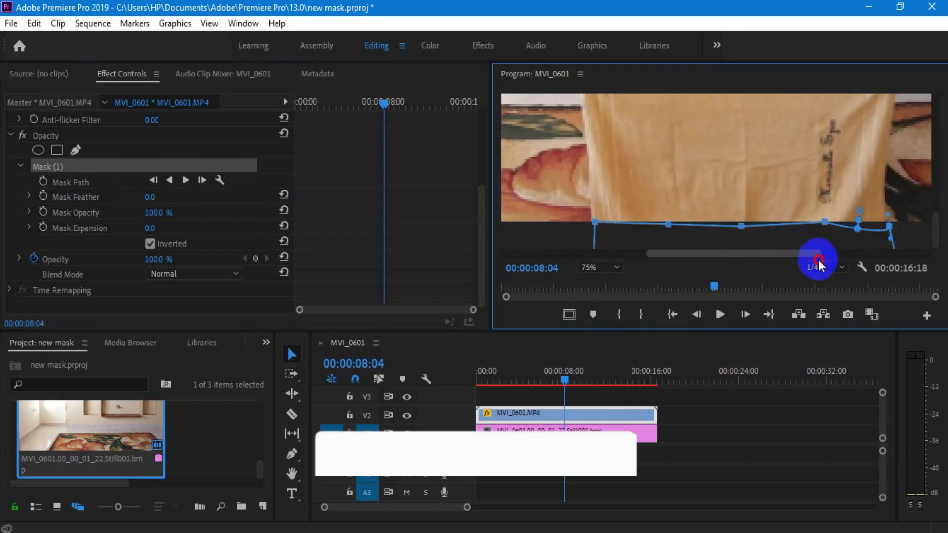
pyautogui.click(622, 223)
pyautogui.moveTo(621, 223); pyautogui.dragTo(622, 220)
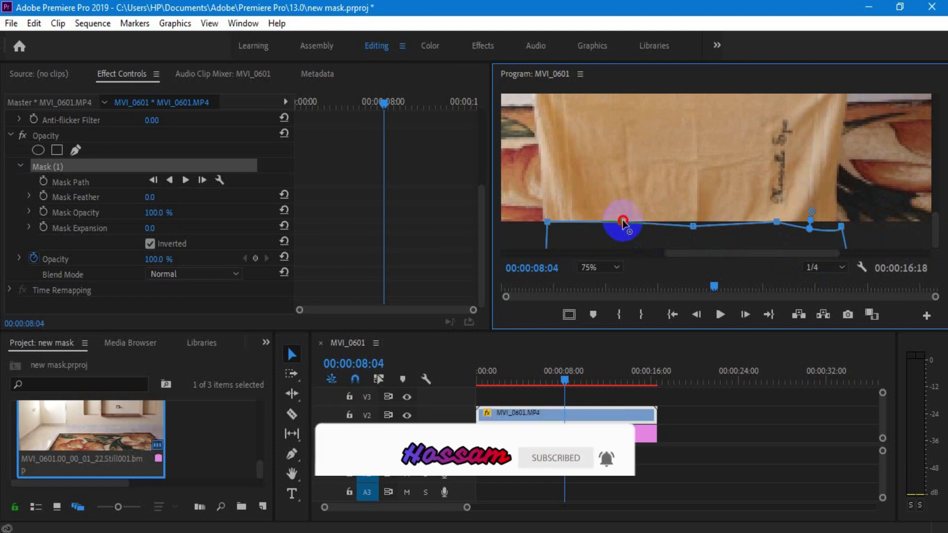
pyautogui.moveTo(695, 226); pyautogui.dragTo(693, 222)
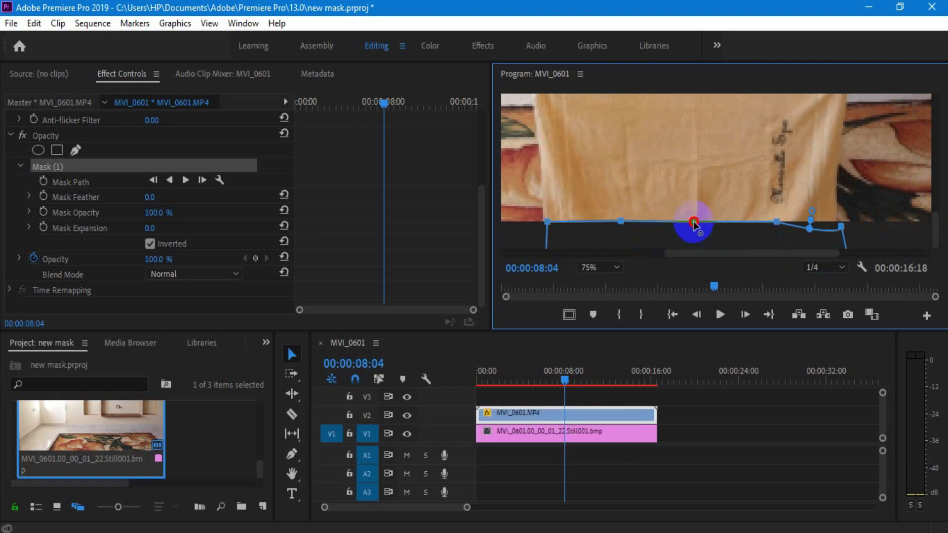
# - Reshape the mask's right corner point and its curve to hug the towel's lower corner
pyautogui.click(842, 228)
pyautogui.moveTo(842, 228); pyautogui.dragTo(837, 224)
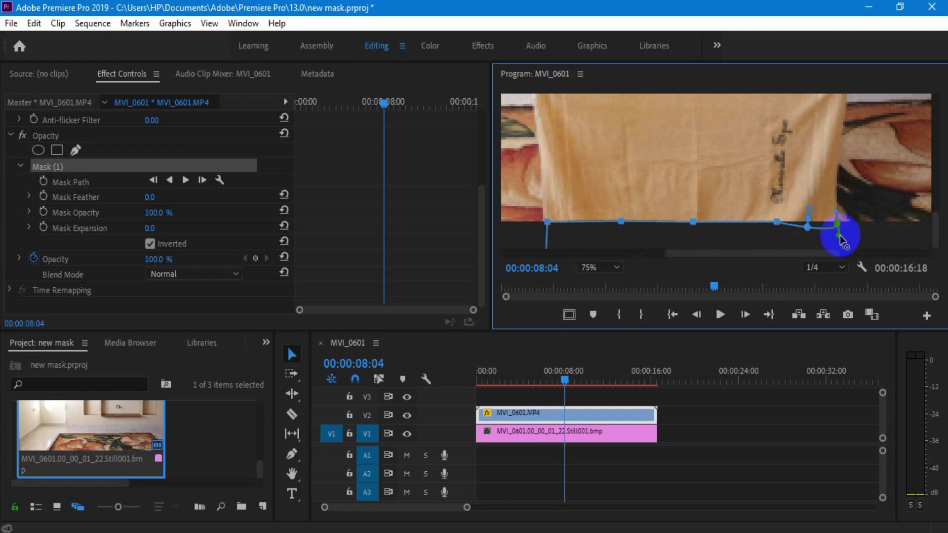
pyautogui.moveTo(837, 241)
pyautogui.mouseDown()
pyautogui.moveTo(818, 223)
pyautogui.moveTo(840, 227)
pyautogui.mouseUp()
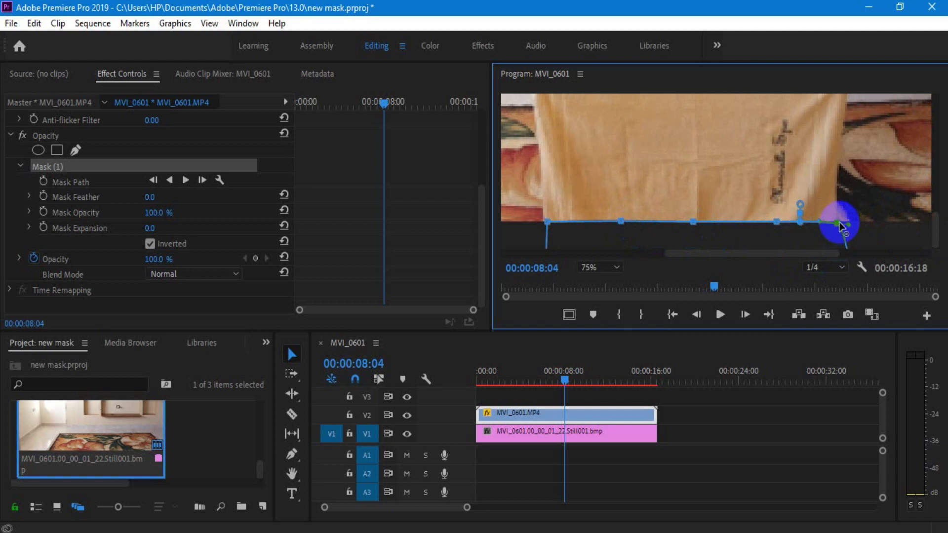
pyautogui.moveTo(838, 226); pyautogui.dragTo(837, 224)
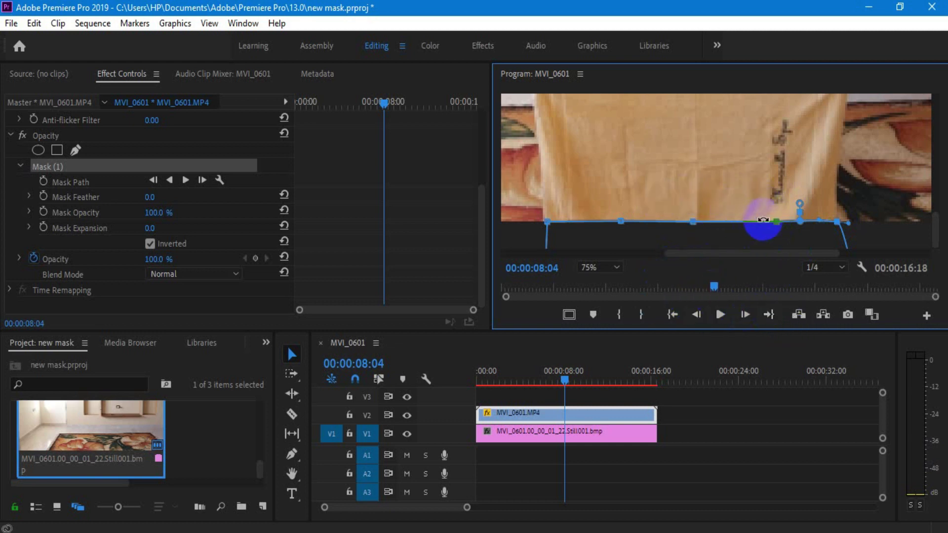
pyautogui.click(649, 309)
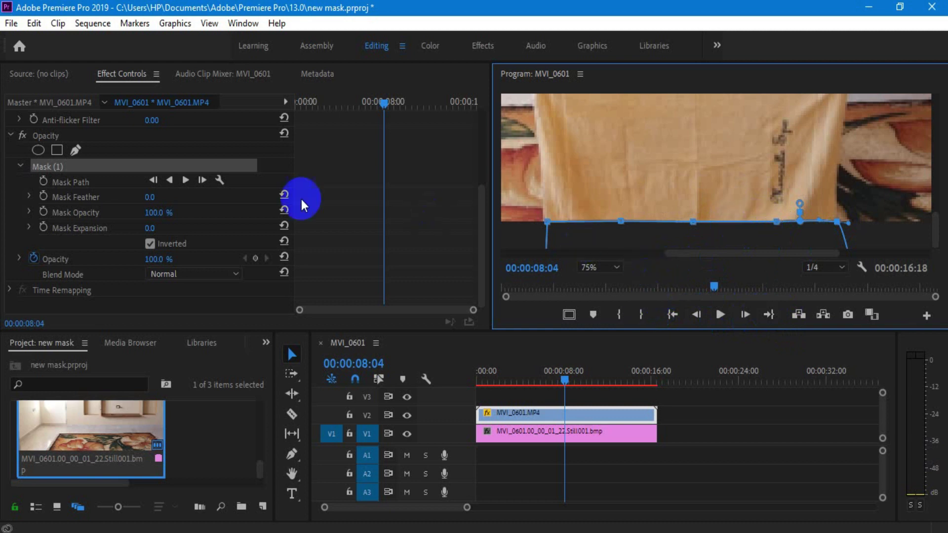
# - Add a Mask Path keyframe at 00:00:08:04 and show Mask (1)'s outline over the video
pyautogui.click(44, 182)
pyautogui.click(46, 183)
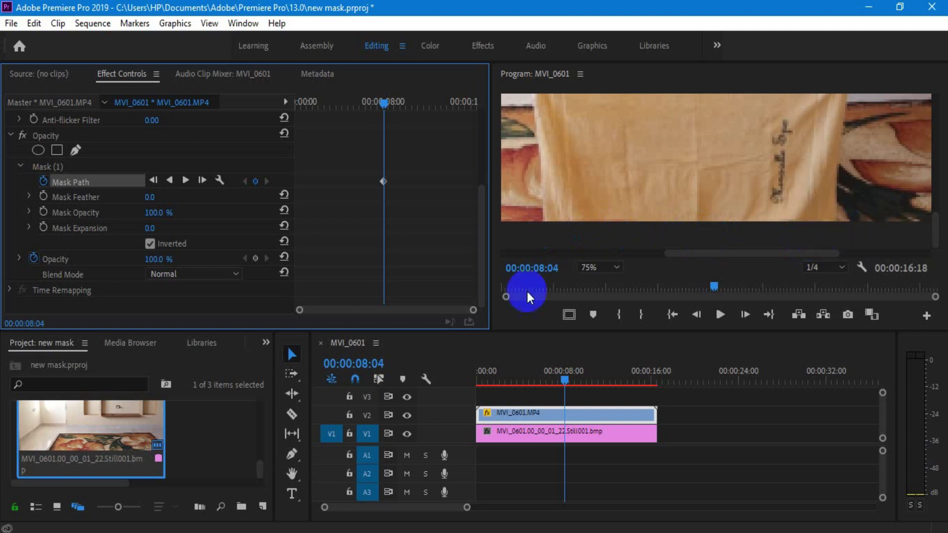
pyautogui.click(50, 169)
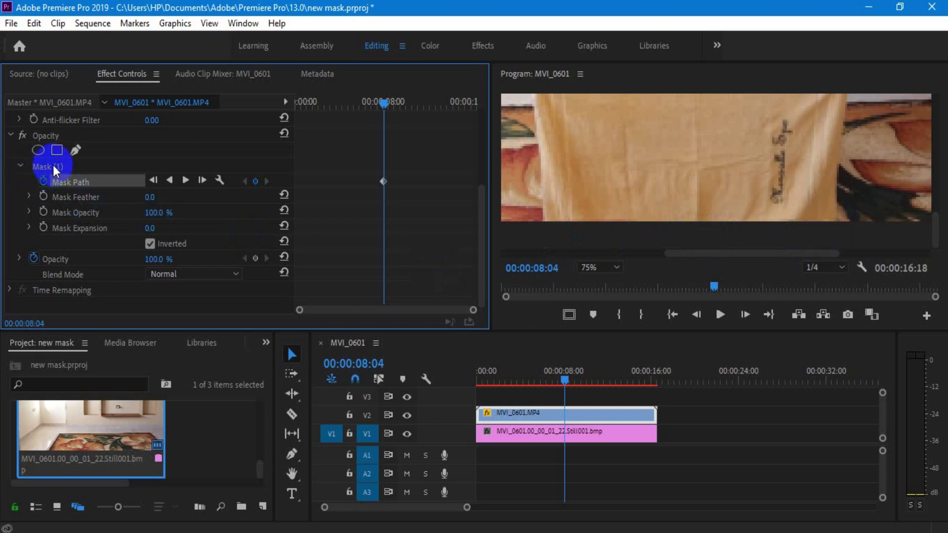
pyautogui.click(46, 166)
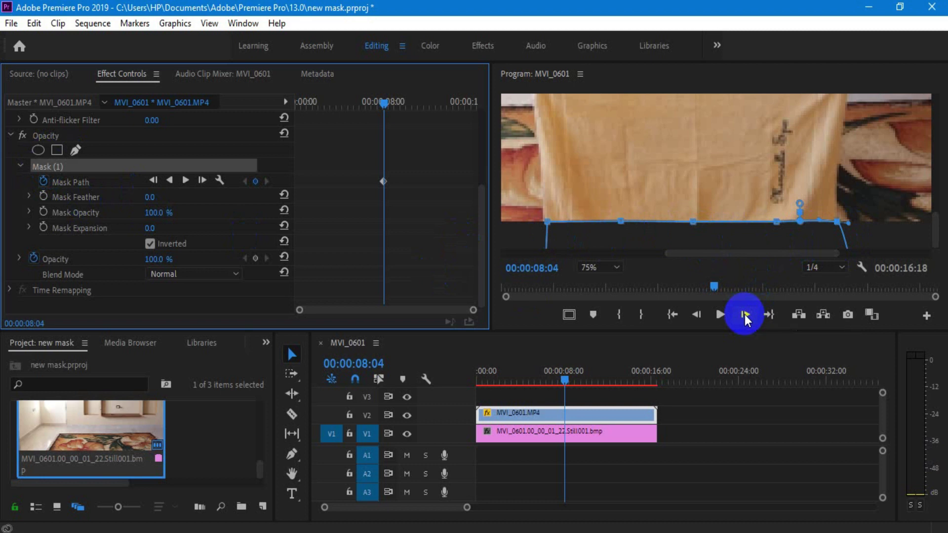
pyautogui.click(745, 315)
pyautogui.click(745, 315)
# - Step forward frame by frame to 00:00:08:13
pyautogui.click(746, 315)
pyautogui.click(747, 315)
pyautogui.click(749, 314)
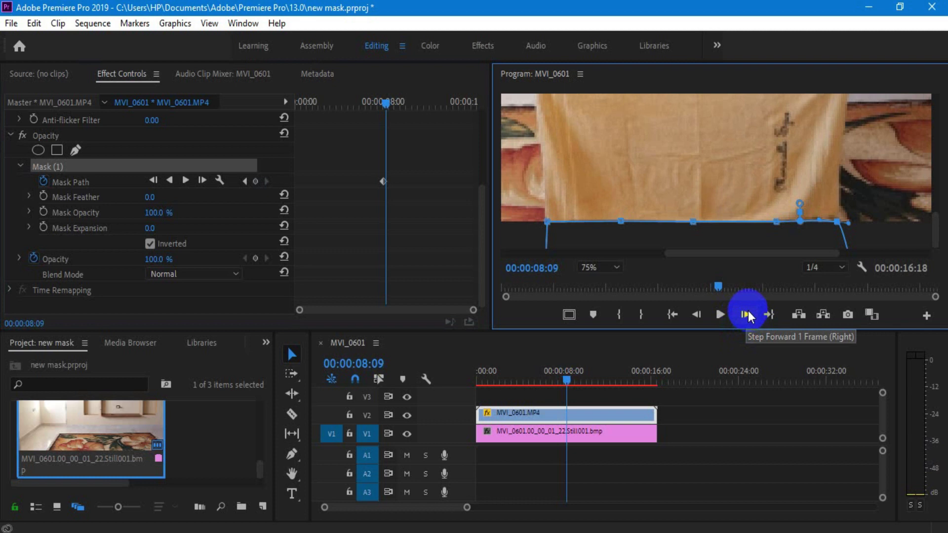
pyautogui.click(748, 314)
pyautogui.click(748, 314)
pyautogui.click(747, 315)
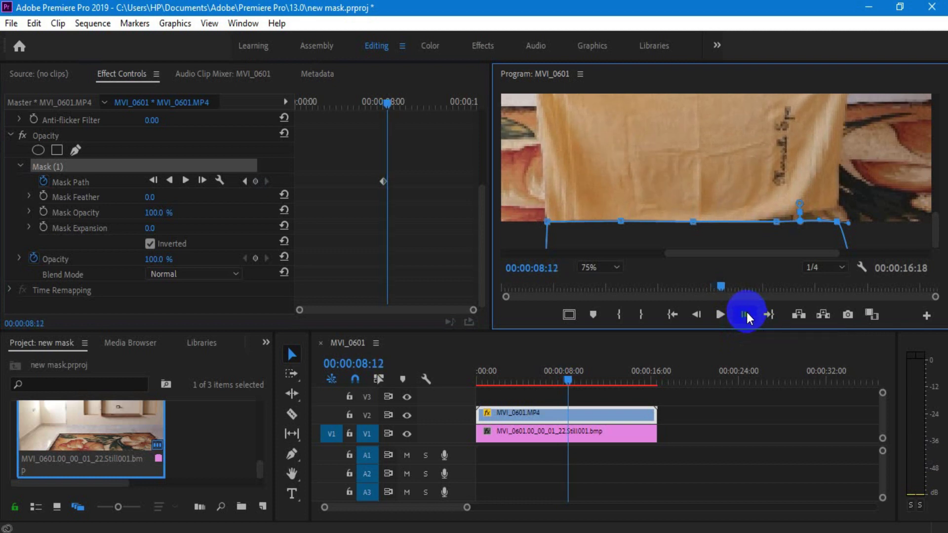
pyautogui.click(746, 316)
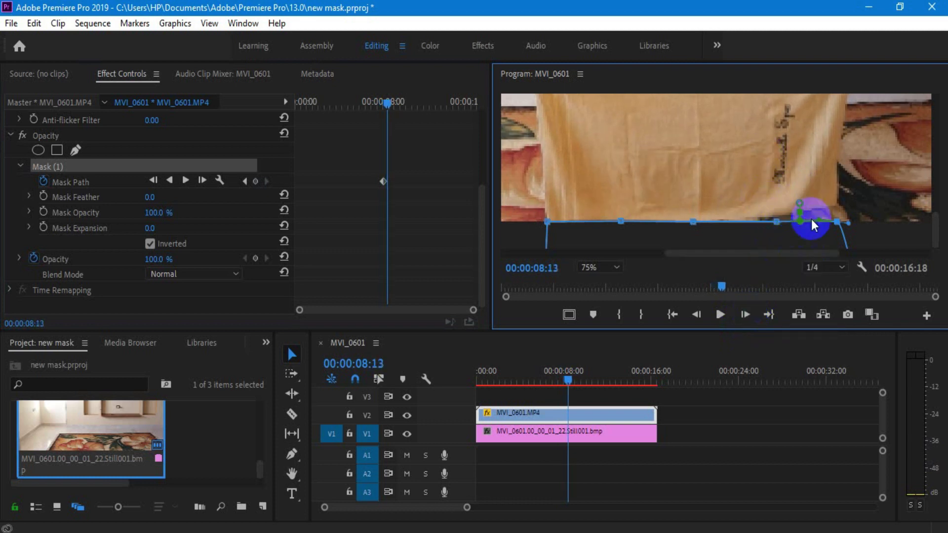
# - Raise the mask's bottom-edge points and right corner curve to follow the towel's lower hem
pyautogui.click(837, 223)
pyautogui.moveTo(837, 225); pyautogui.dragTo(835, 207)
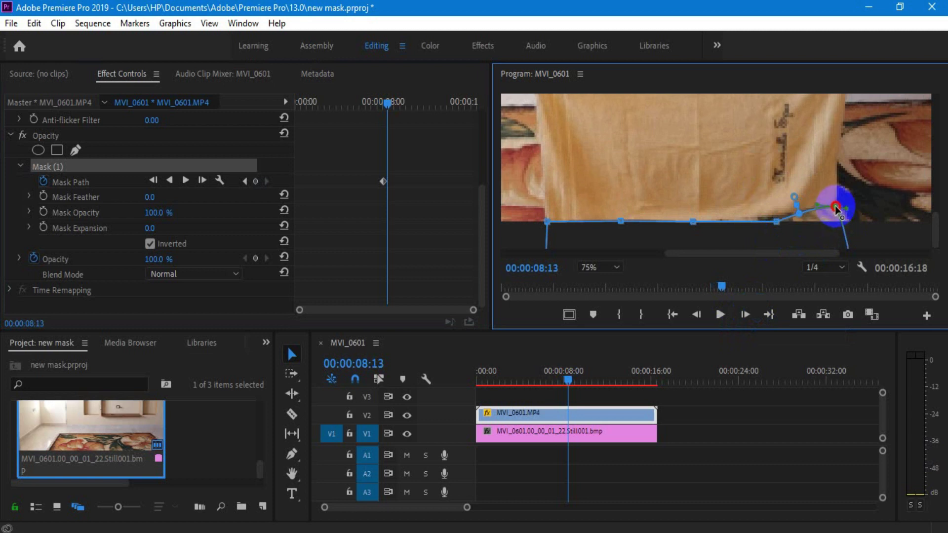
pyautogui.click(779, 223)
pyautogui.moveTo(778, 223); pyautogui.dragTo(776, 214)
pyautogui.click(693, 223)
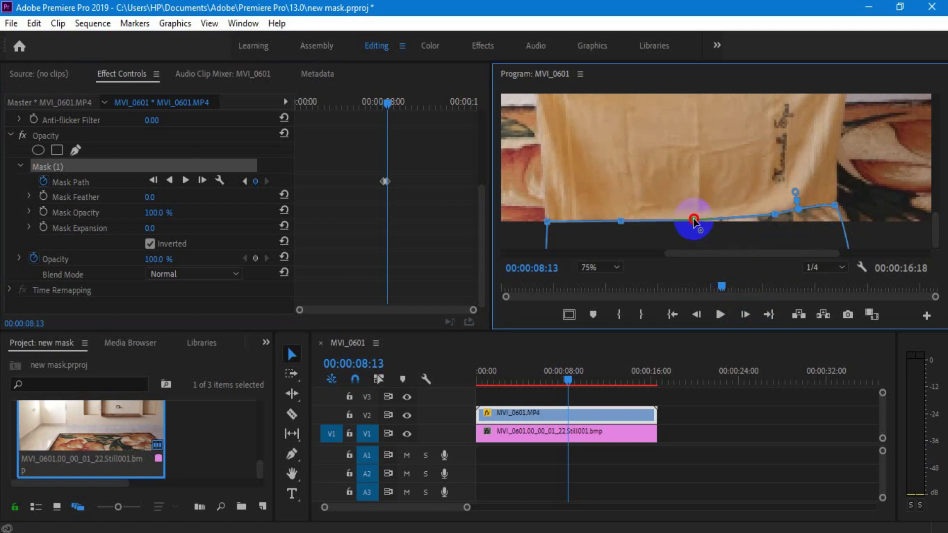
pyautogui.click(621, 221)
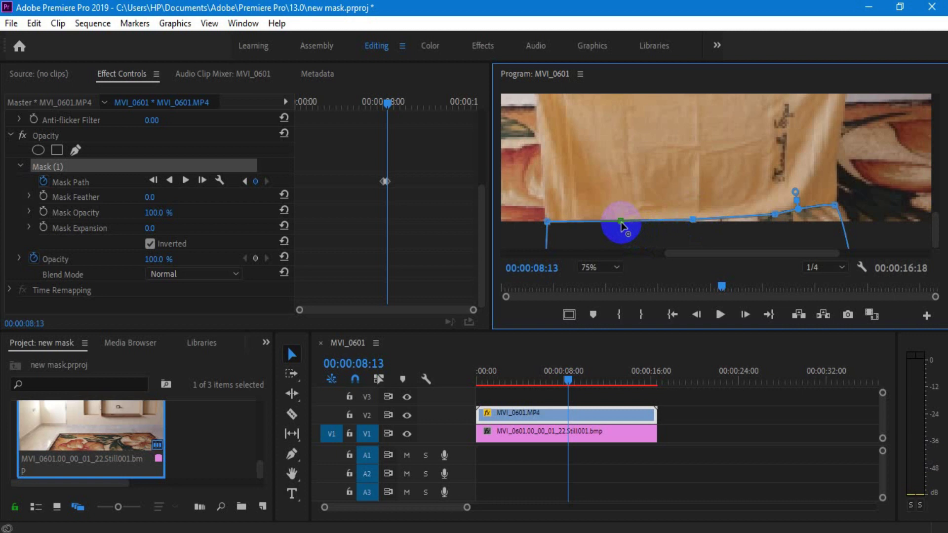
pyautogui.click(621, 222)
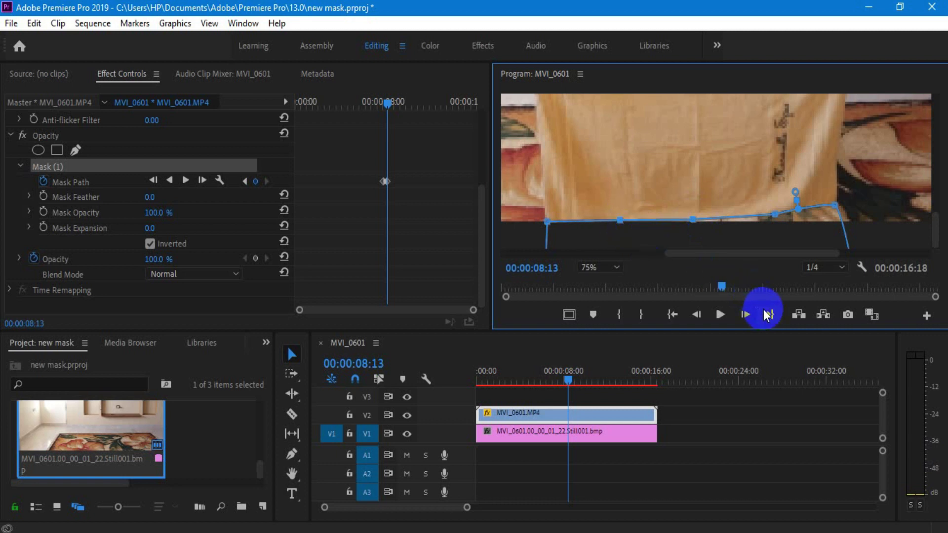
pyautogui.moveTo(746, 313); pyautogui.dragTo(481, 214)
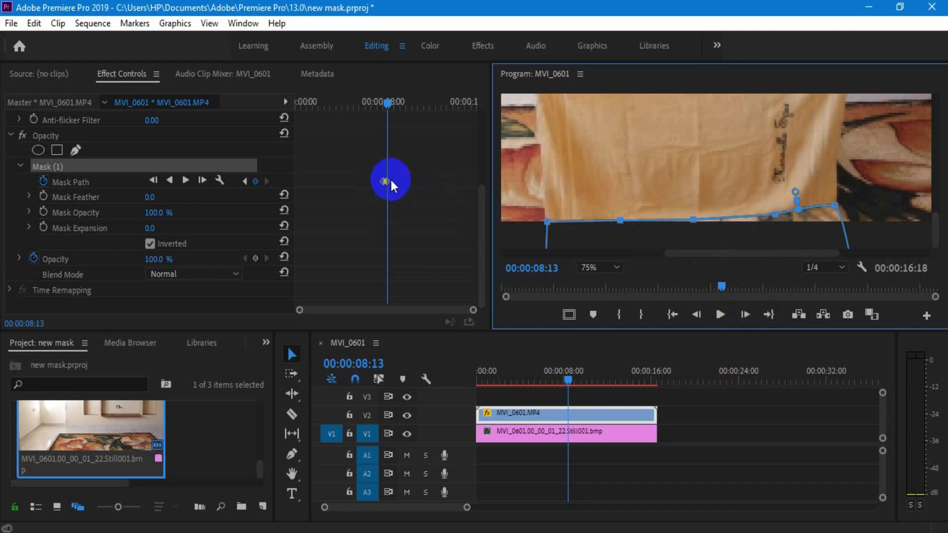
# - Advance four frames and reshape the mask's bottom edge to the towel's hem, adding an extra point
pyautogui.moveTo(402, 191); pyautogui.dragTo(753, 330)
pyautogui.click(744, 315)
pyautogui.click(745, 315)
pyautogui.click(744, 315)
pyautogui.click(745, 315)
pyautogui.click(745, 315)
pyautogui.moveTo(848, 247); pyautogui.dragTo(841, 236)
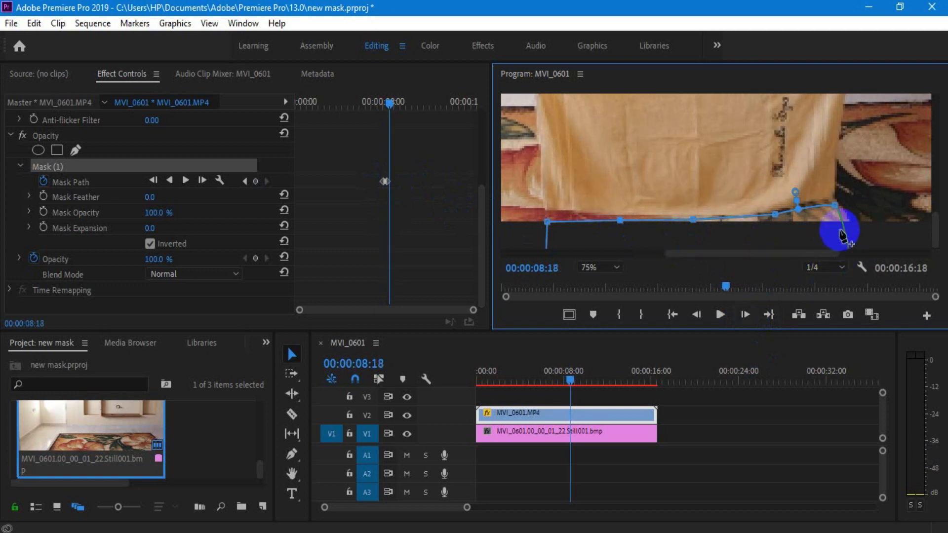
pyautogui.moveTo(834, 203); pyautogui.dragTo(845, 200)
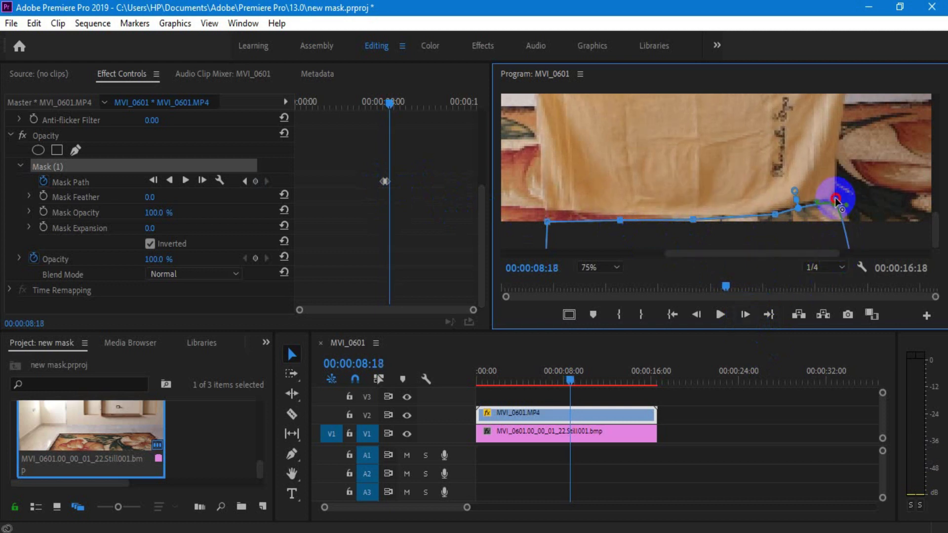
pyautogui.click(776, 214)
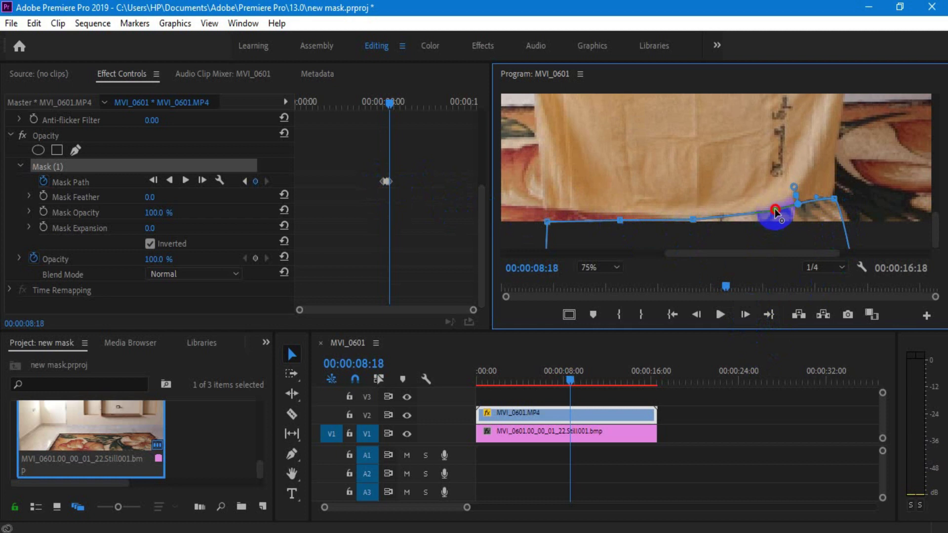
pyautogui.moveTo(693, 221); pyautogui.dragTo(693, 215)
pyautogui.click(618, 220)
pyautogui.moveTo(618, 221); pyautogui.dragTo(617, 212)
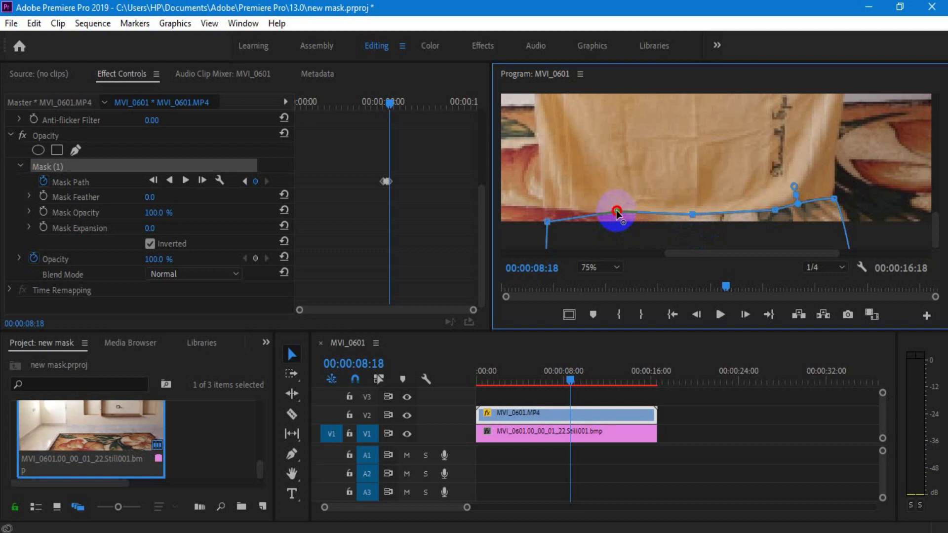
pyautogui.click(545, 222)
pyautogui.moveTo(545, 222); pyautogui.dragTo(545, 210)
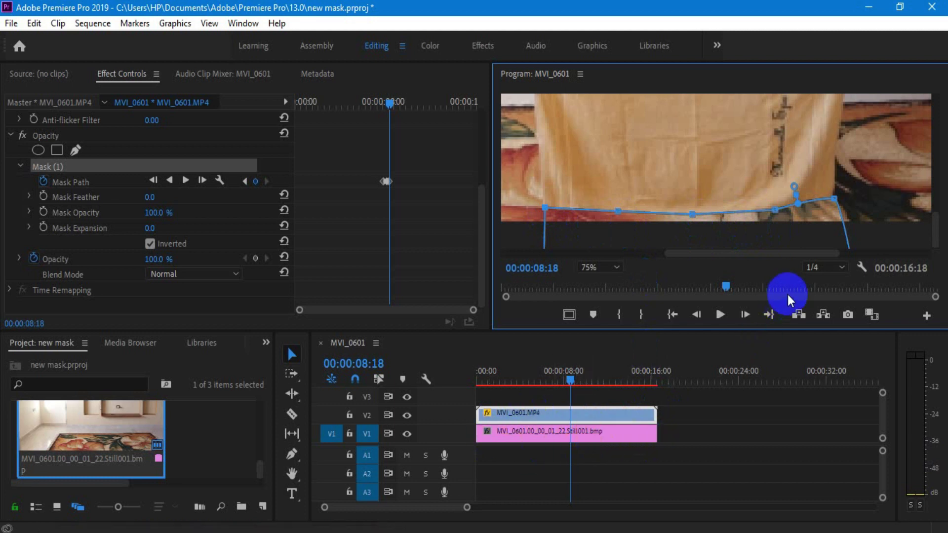
# - Five frames later, reshape the right corner and raise the bottom mask points to the hem
pyautogui.click(746, 313)
pyautogui.click(747, 314)
pyautogui.click(748, 314)
pyautogui.click(747, 314)
pyautogui.click(747, 314)
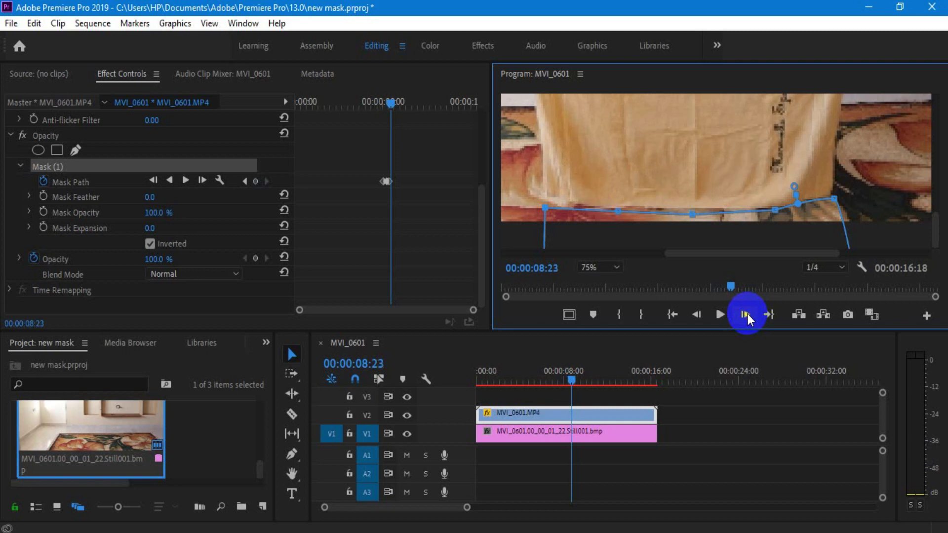
pyautogui.moveTo(834, 198); pyautogui.dragTo(844, 197)
pyautogui.click(789, 211)
pyautogui.click(780, 210)
pyautogui.moveTo(773, 209); pyautogui.dragTo(772, 206)
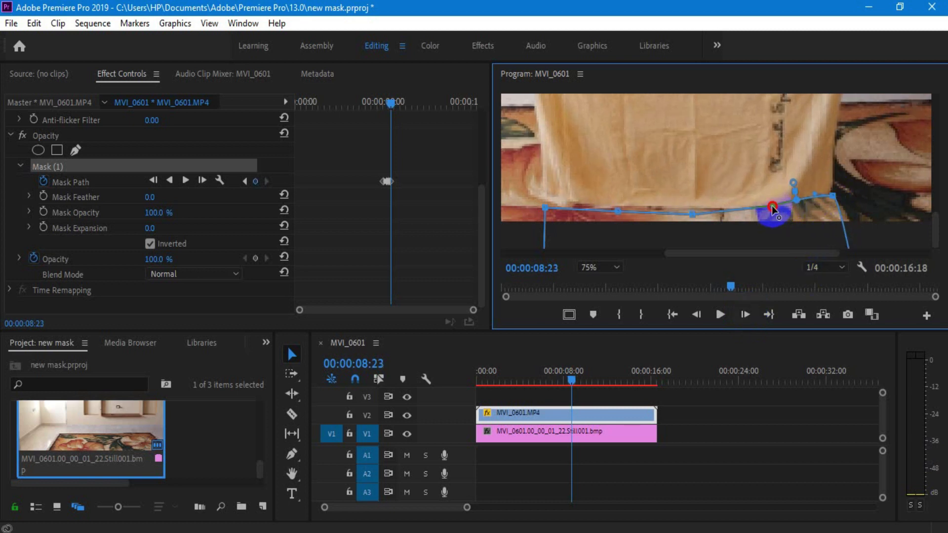
pyautogui.click(687, 214)
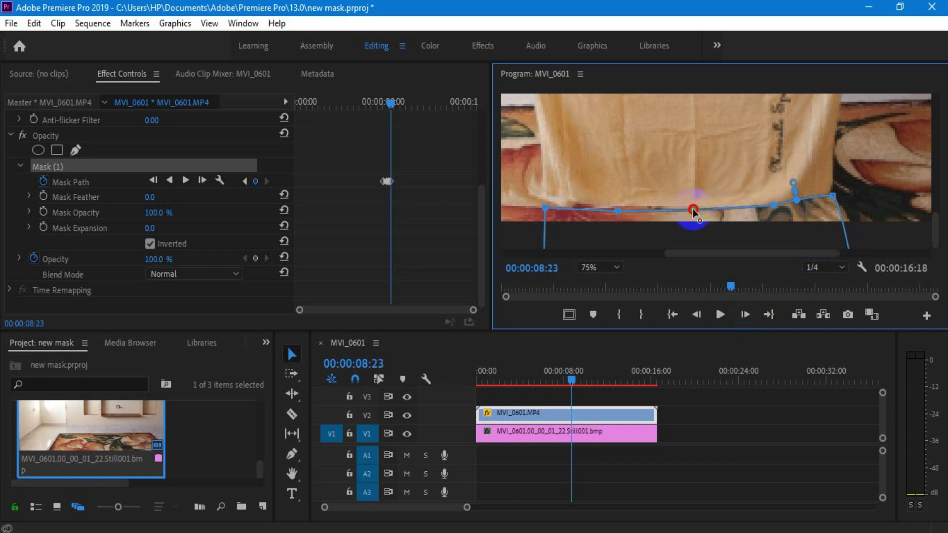
pyautogui.moveTo(618, 211); pyautogui.dragTo(616, 204)
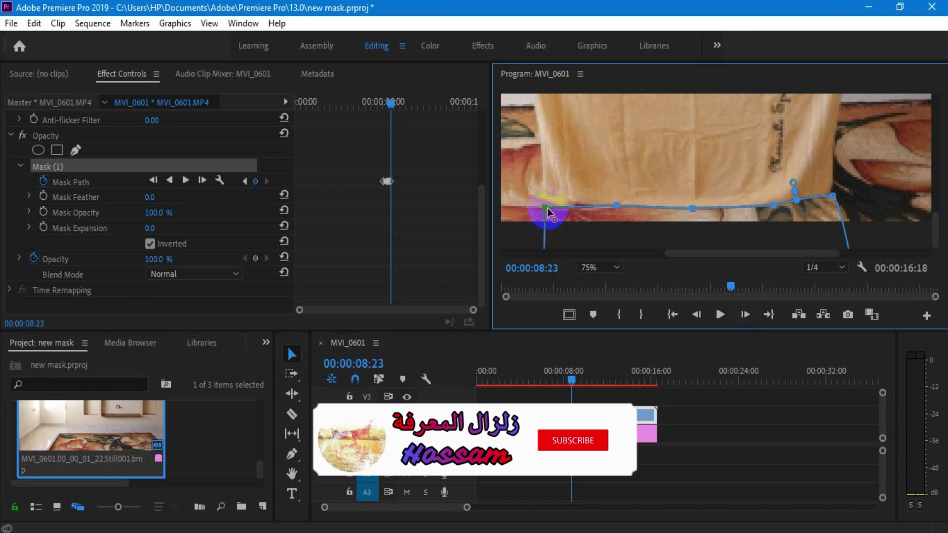
pyautogui.moveTo(545, 208); pyautogui.dragTo(546, 201)
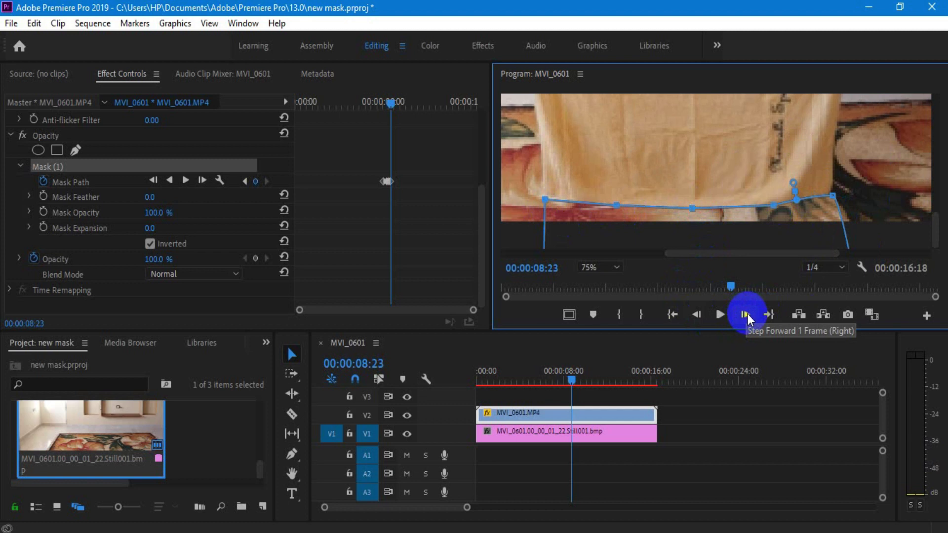
# - Eight frames later, adjust the right corner curve, add a point, and raise the left points
pyautogui.click(747, 315)
pyautogui.click(746, 315)
pyautogui.click(746, 315)
pyautogui.click(747, 315)
pyautogui.click(747, 316)
pyautogui.click(747, 316)
pyautogui.click(748, 316)
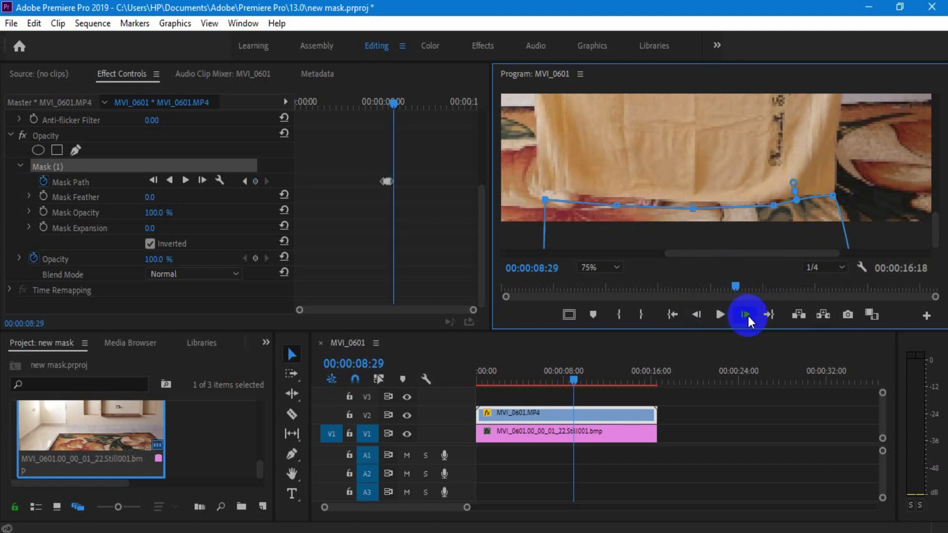
pyautogui.click(748, 316)
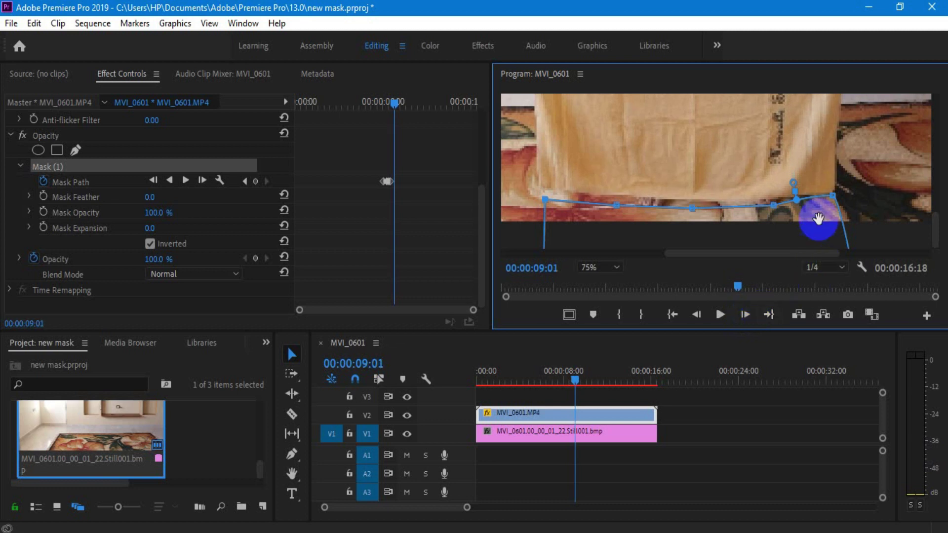
pyautogui.click(833, 197)
pyautogui.click(835, 196)
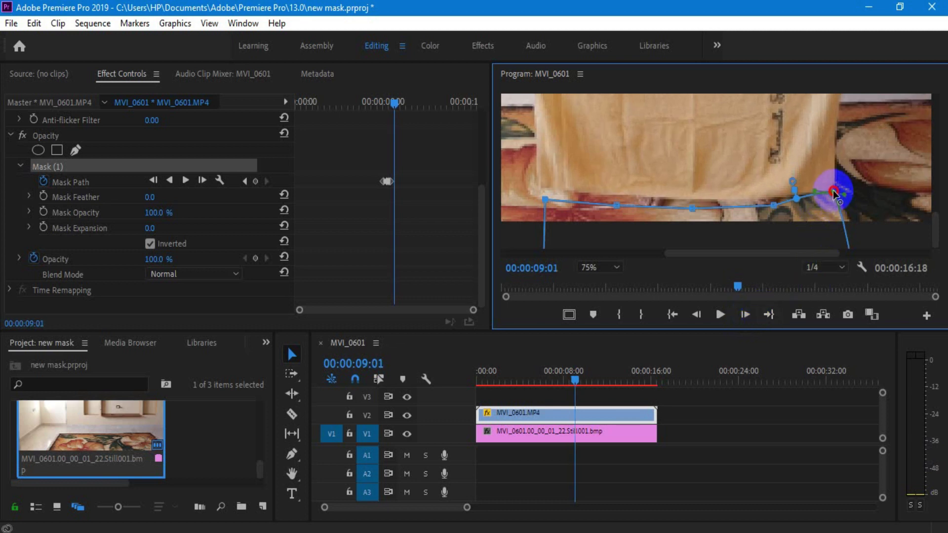
pyautogui.moveTo(773, 206); pyautogui.dragTo(769, 197)
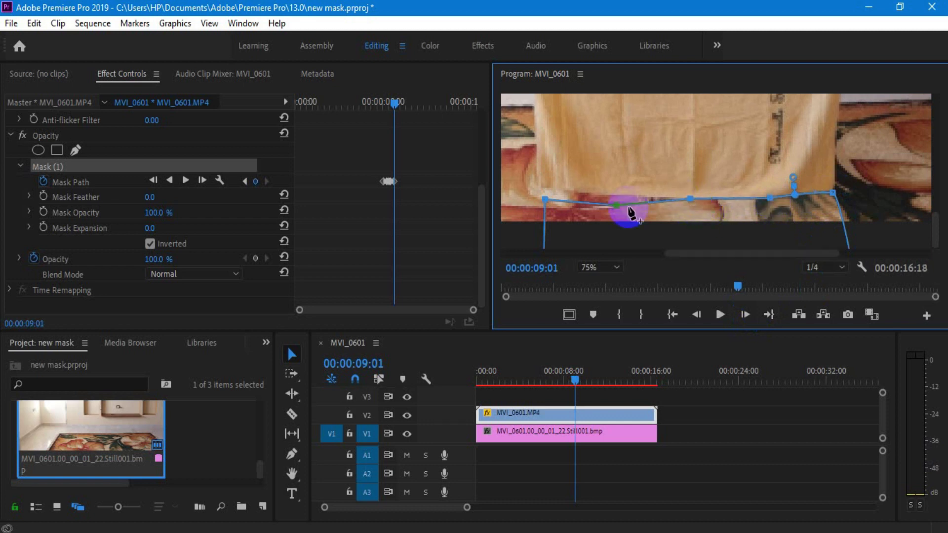
pyautogui.moveTo(616, 205); pyautogui.dragTo(615, 191)
pyautogui.click(546, 204)
pyautogui.moveTo(542, 204); pyautogui.dragTo(543, 192)
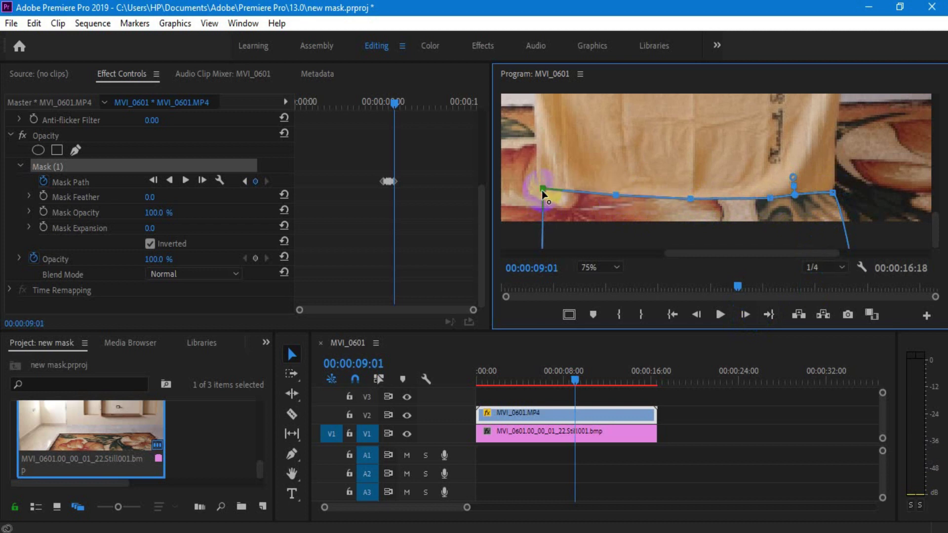
# - Step further ahead and realign the mask points to the towel, reaching about 00:00:11:17
pyautogui.click(649, 219)
pyautogui.click(745, 314)
pyautogui.click(701, 167)
pyautogui.click(745, 314)
pyautogui.click(924, 211)
pyautogui.click(550, 217)
pyautogui.click(849, 179)
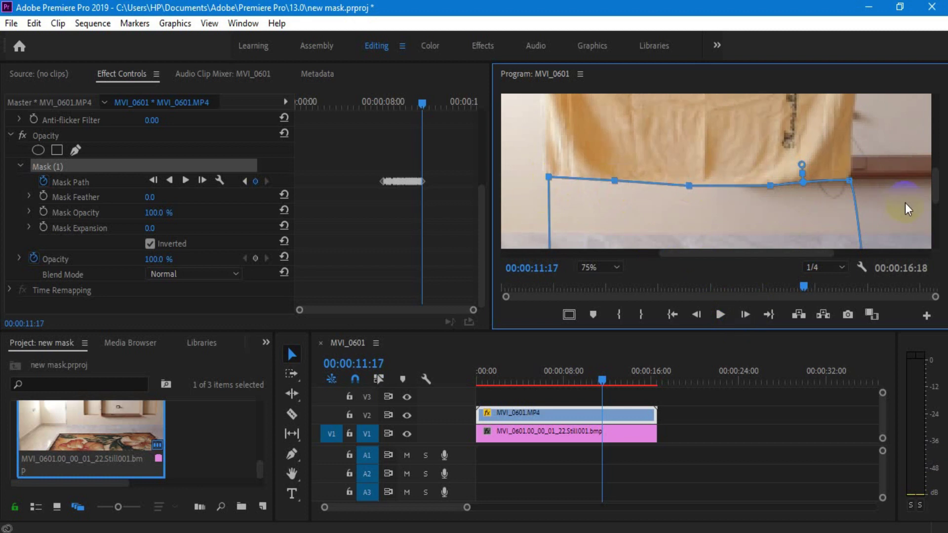
# - Over two frames from 12:20, raise the mask points to the towel's lifting edge
pyautogui.click(766, 209)
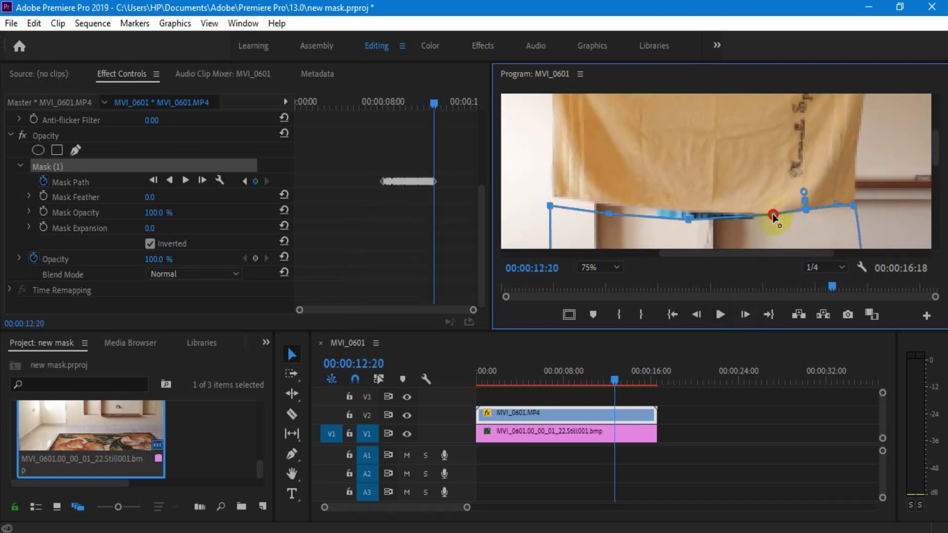
pyautogui.moveTo(766, 208); pyautogui.dragTo(854, 182)
pyautogui.moveTo(772, 209); pyautogui.dragTo(824, 141)
pyautogui.moveTo(767, 190)
pyautogui.mouseDown()
pyautogui.moveTo(766, 157)
pyautogui.moveTo(788, 147)
pyautogui.mouseUp()
pyautogui.moveTo(682, 191)
pyautogui.mouseDown()
pyautogui.moveTo(685, 169)
pyautogui.moveTo(633, 162)
pyautogui.mouseUp()
pyautogui.moveTo(559, 179); pyautogui.dragTo(560, 164)
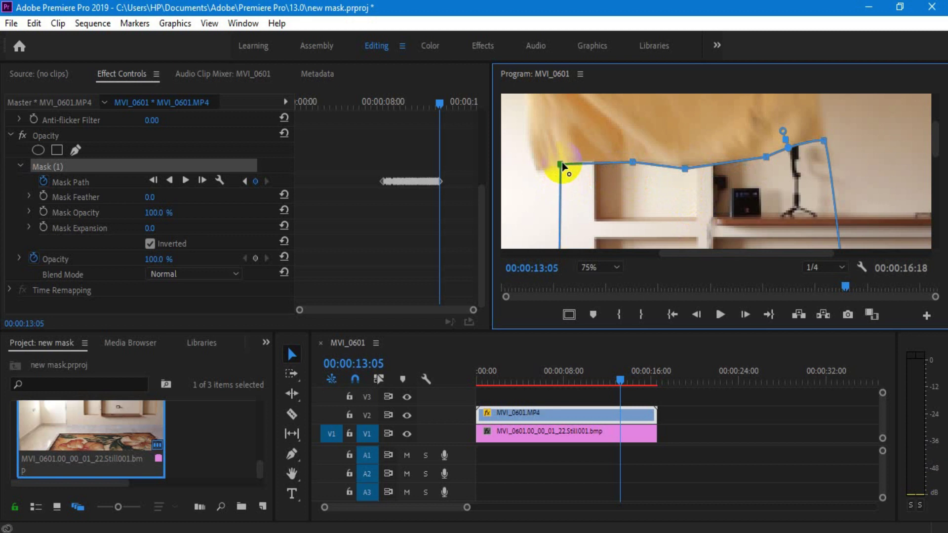
pyautogui.click(745, 314)
pyautogui.moveTo(766, 219); pyautogui.dragTo(757, 193)
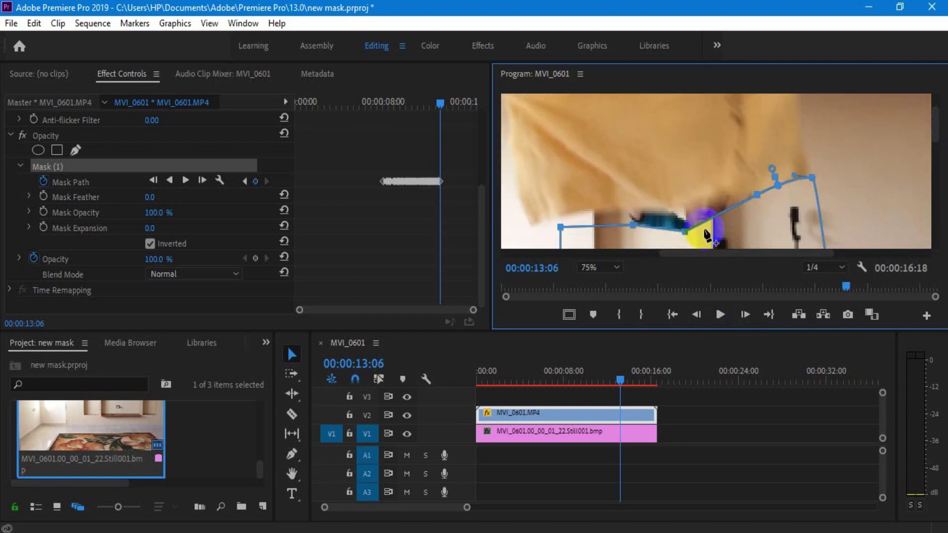
pyautogui.moveTo(684, 231); pyautogui.dragTo(687, 202)
pyautogui.moveTo(783, 198); pyautogui.dragTo(777, 184)
pyautogui.moveTo(633, 225); pyautogui.dragTo(631, 206)
pyautogui.moveTo(560, 227); pyautogui.dragTo(560, 215)
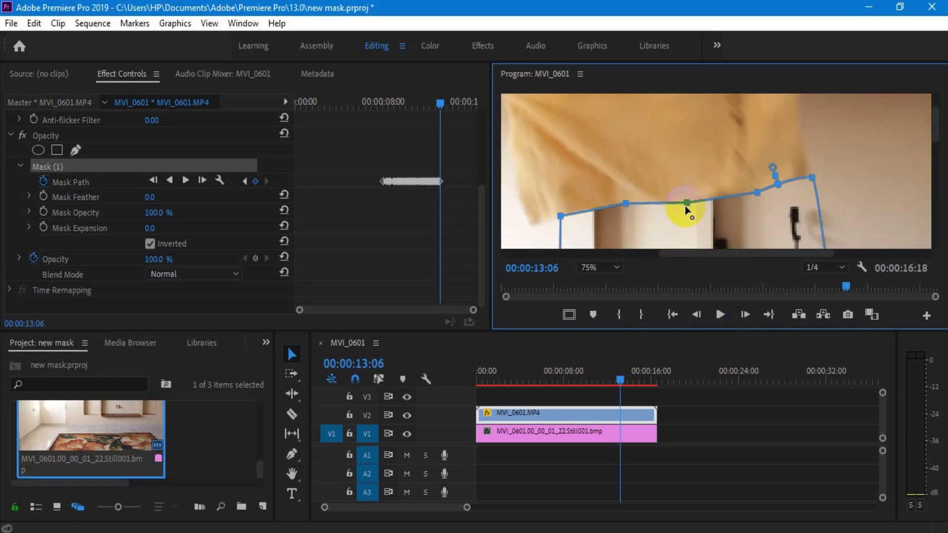
# - Over the next two frames, raise the top-right, right-side and left-side mask points higher
pyautogui.click(745, 315)
pyautogui.moveTo(820, 144); pyautogui.dragTo(816, 127)
pyautogui.moveTo(687, 202); pyautogui.dragTo(699, 173)
pyautogui.moveTo(625, 203); pyautogui.dragTo(629, 196)
pyautogui.moveTo(560, 216); pyautogui.dragTo(572, 200)
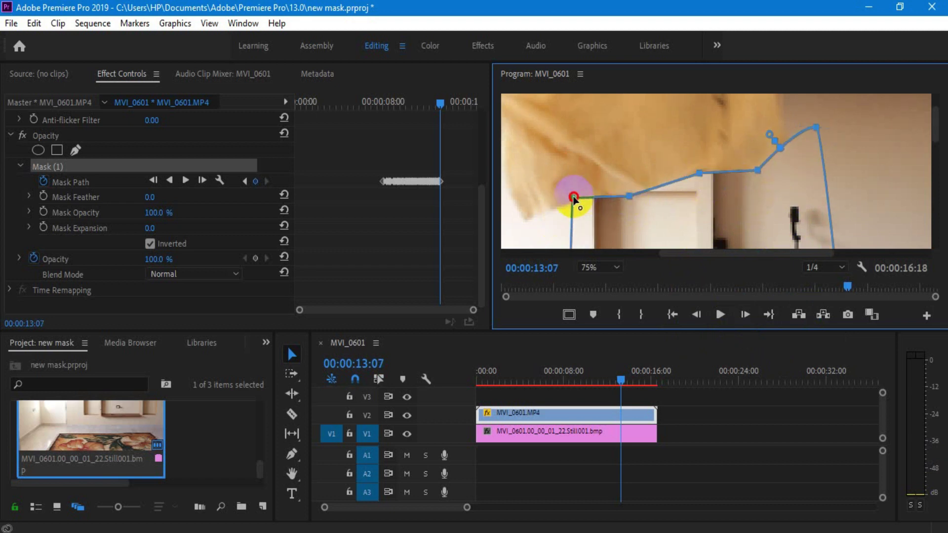
pyautogui.click(743, 314)
pyautogui.moveTo(816, 128); pyautogui.dragTo(819, 106)
pyautogui.moveTo(757, 170); pyautogui.dragTo(765, 151)
pyautogui.moveTo(699, 172); pyautogui.dragTo(687, 152)
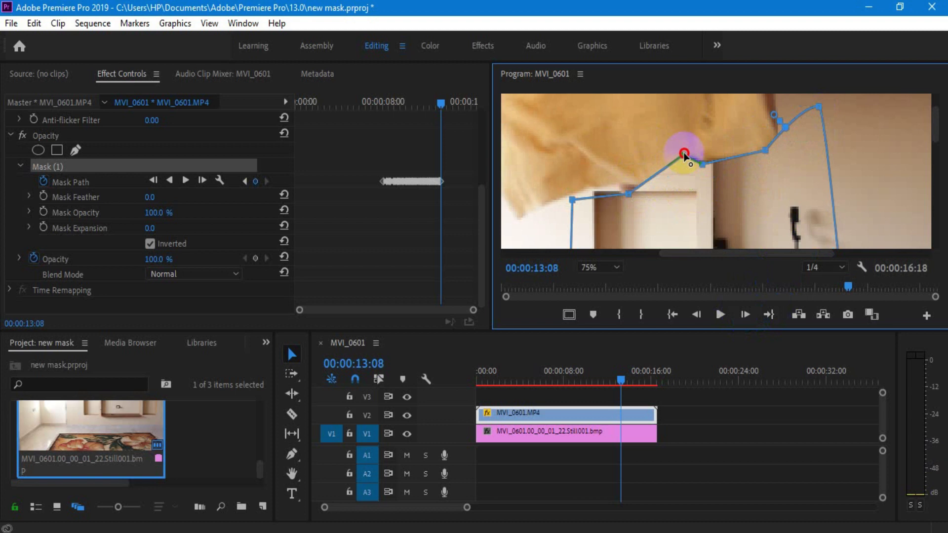
pyautogui.moveTo(571, 200); pyautogui.dragTo(593, 186)
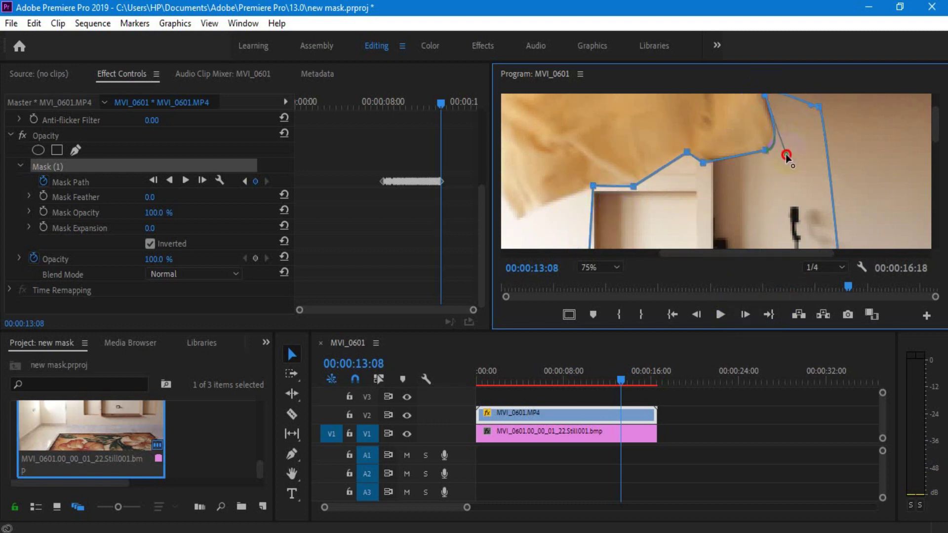
pyautogui.scroll(2, 786, 155)
pyautogui.moveTo(770, 144)
pyautogui.mouseDown()
pyautogui.moveTo(758, 124)
pyautogui.moveTo(731, 123)
pyautogui.mouseUp()
# - Continue to 13:11, pulling the top and right mask points left and adjusting the lower points
pyautogui.press('Right')
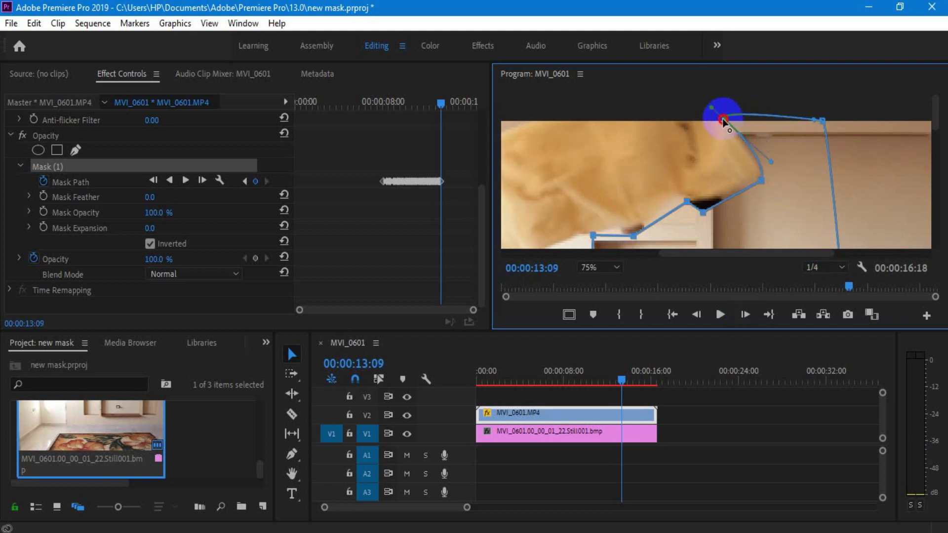
pyautogui.moveTo(704, 222); pyautogui.dragTo(682, 200)
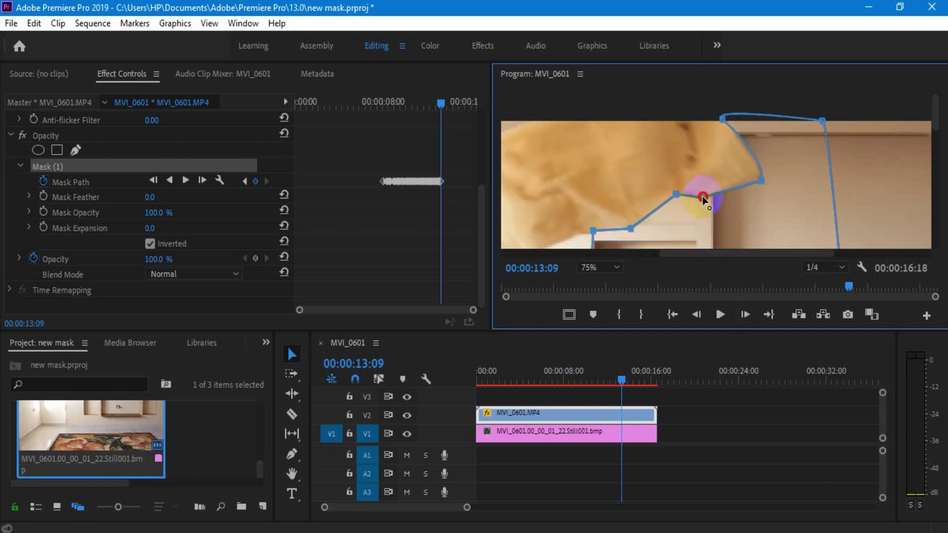
pyautogui.click(745, 314)
pyautogui.moveTo(724, 120); pyautogui.dragTo(706, 117)
pyautogui.moveTo(760, 181); pyautogui.dragTo(742, 158)
pyautogui.click(604, 227)
pyautogui.scroll(-1, 724, 154)
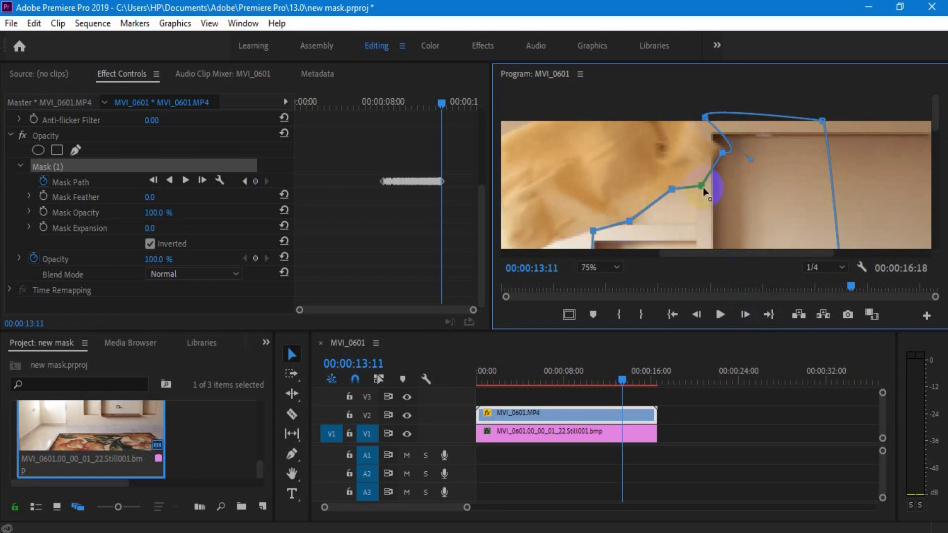
pyautogui.scroll(-2, 832, 254)
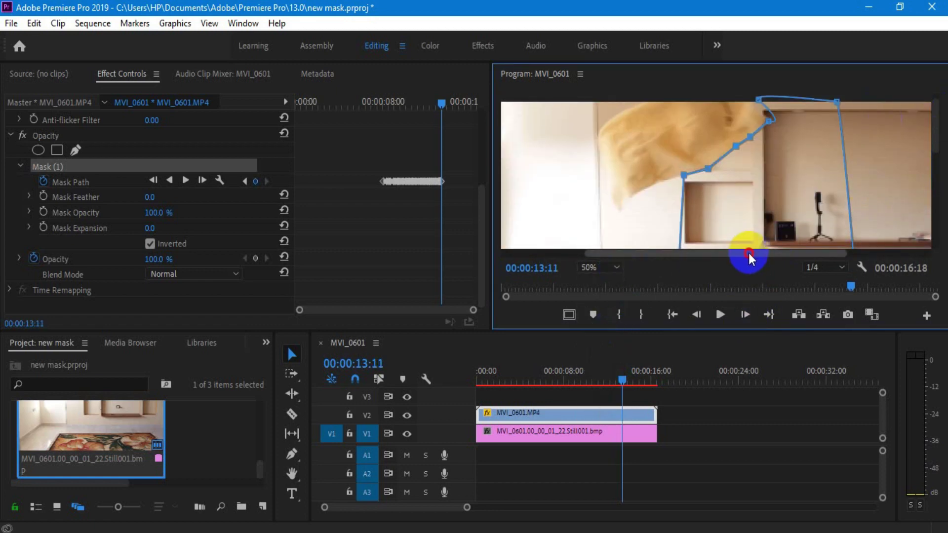
# - Zoom the Program monitor to 50% and adjust the remaining mask points through 13:18
pyautogui.scroll(-3, 744, 248)
pyautogui.click(599, 267)
pyautogui.click(602, 325)
pyautogui.moveTo(930, 127); pyautogui.dragTo(632, 183)
pyautogui.click(745, 314)
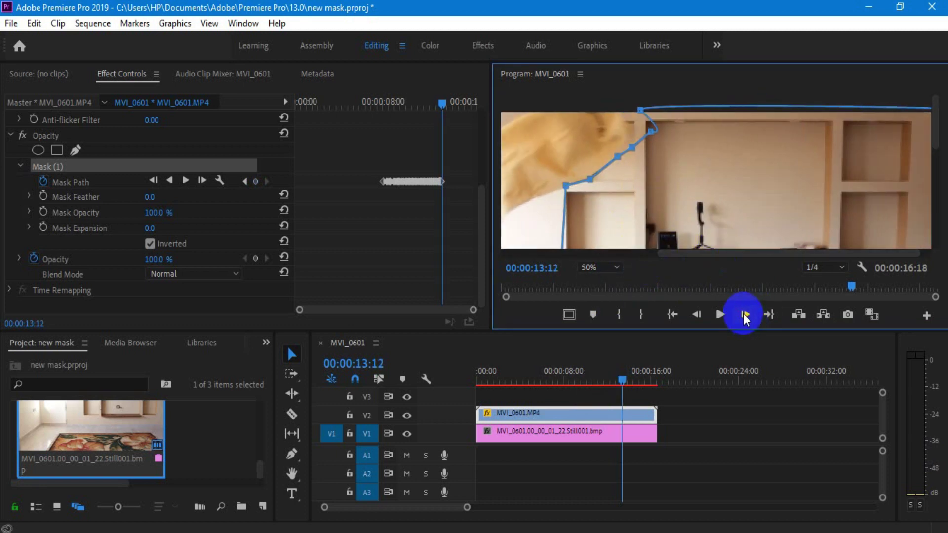
pyautogui.click(745, 314)
pyautogui.click(745, 314)
pyautogui.moveTo(612, 140); pyautogui.dragTo(608, 129)
pyautogui.click(586, 176)
pyautogui.moveTo(587, 178); pyautogui.dragTo(583, 172)
pyautogui.press('Right')
pyautogui.click(608, 129)
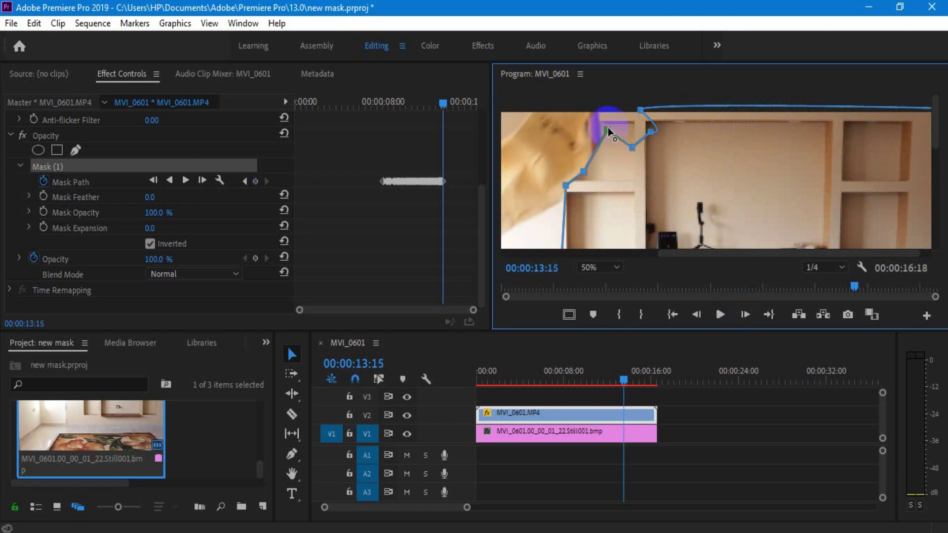
pyautogui.moveTo(611, 101); pyautogui.dragTo(623, 95)
pyautogui.click(745, 314)
pyautogui.click(857, 201)
# - Move the playhead to the clip's end, mark Out, and render the sequence In to Out
pyautogui.click(623, 380)
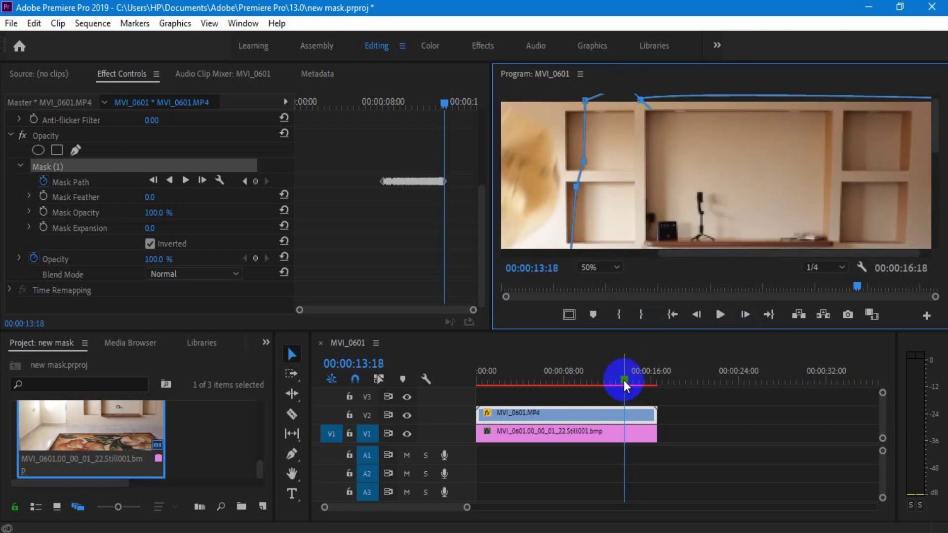
pyautogui.click(656, 380)
pyautogui.press('o')
pyautogui.click(92, 23)
pyautogui.click(188, 67)
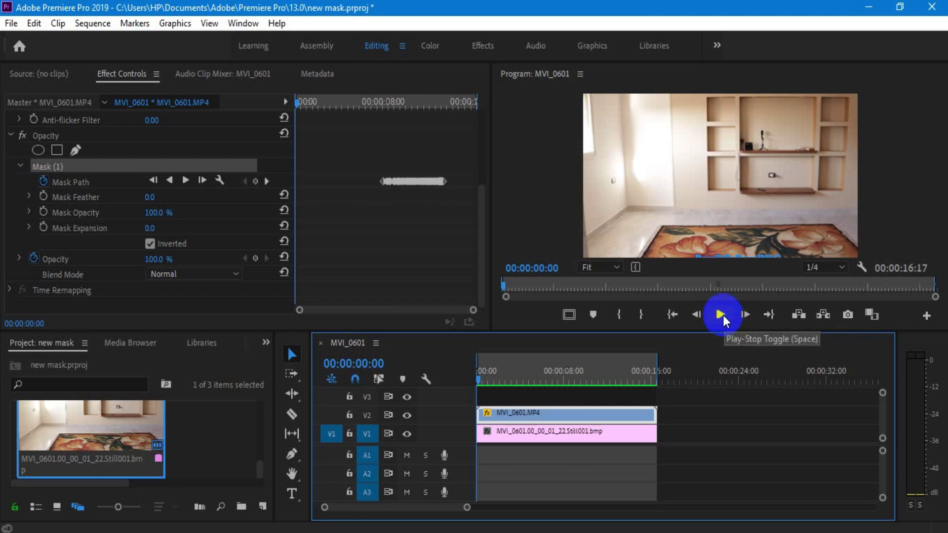
pyautogui.click(722, 314)
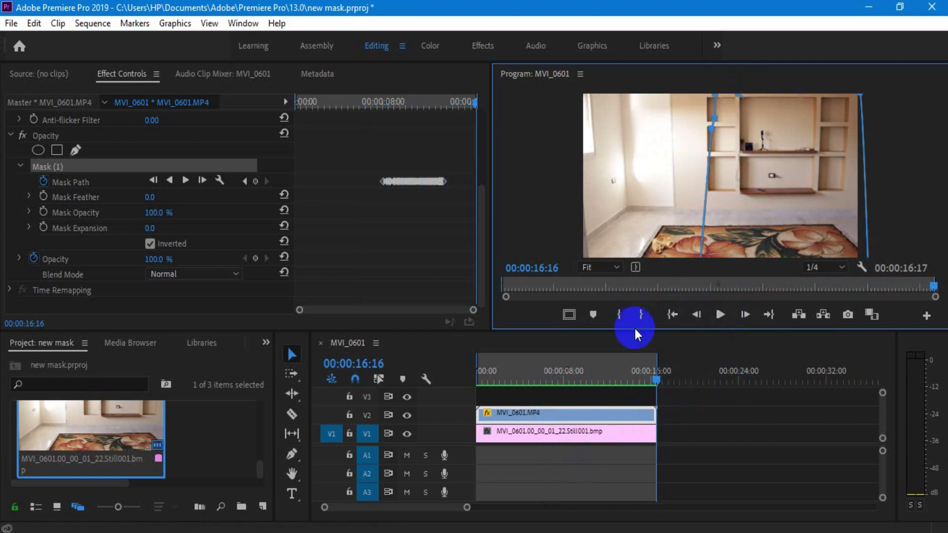
pyautogui.click(585, 433)
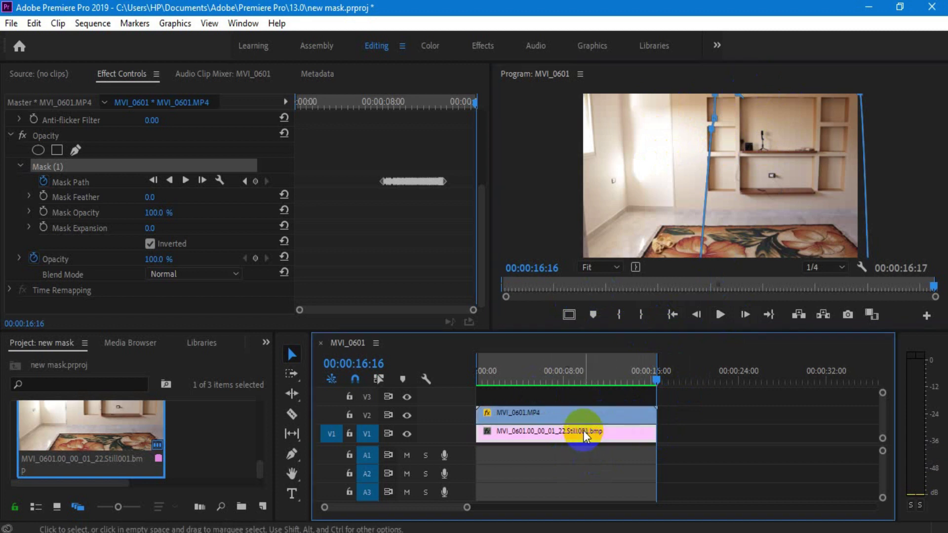
pyautogui.click(673, 315)
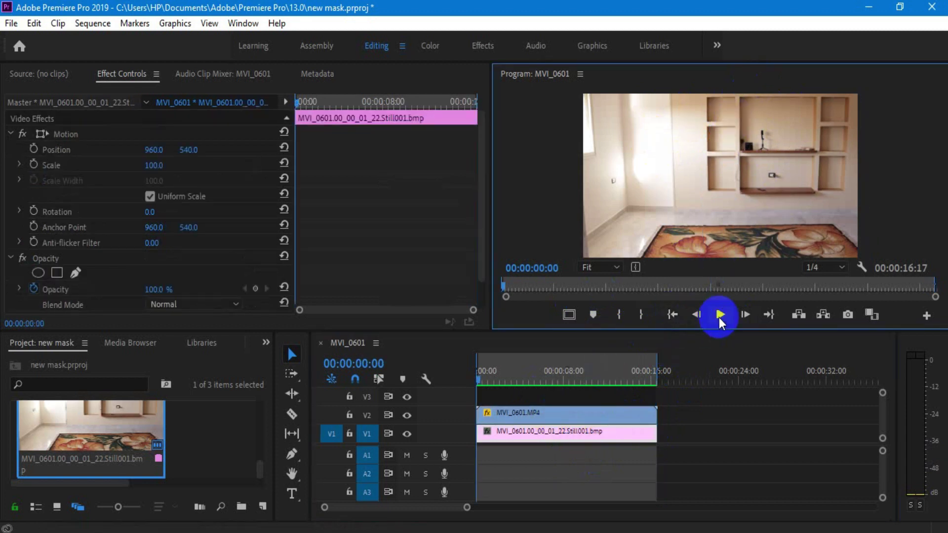
pyautogui.click(720, 315)
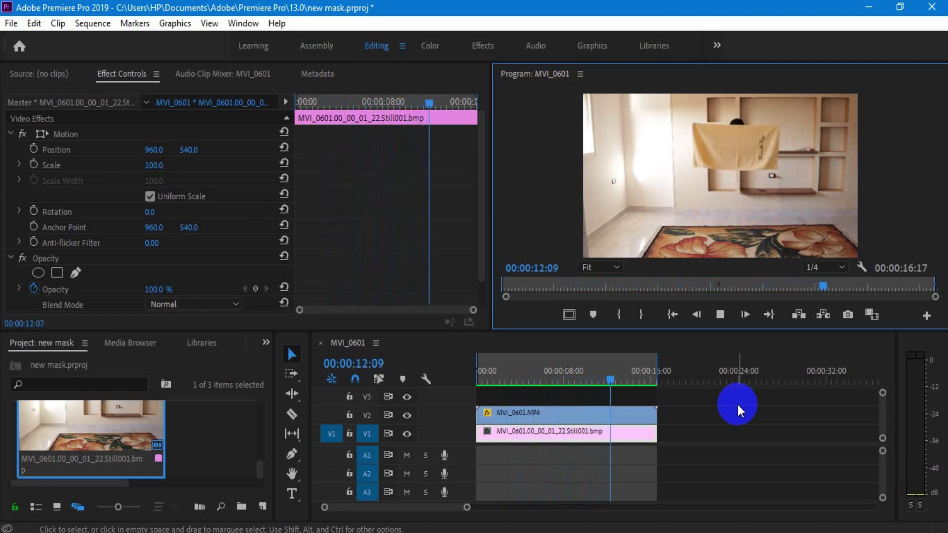
pyautogui.click(720, 314)
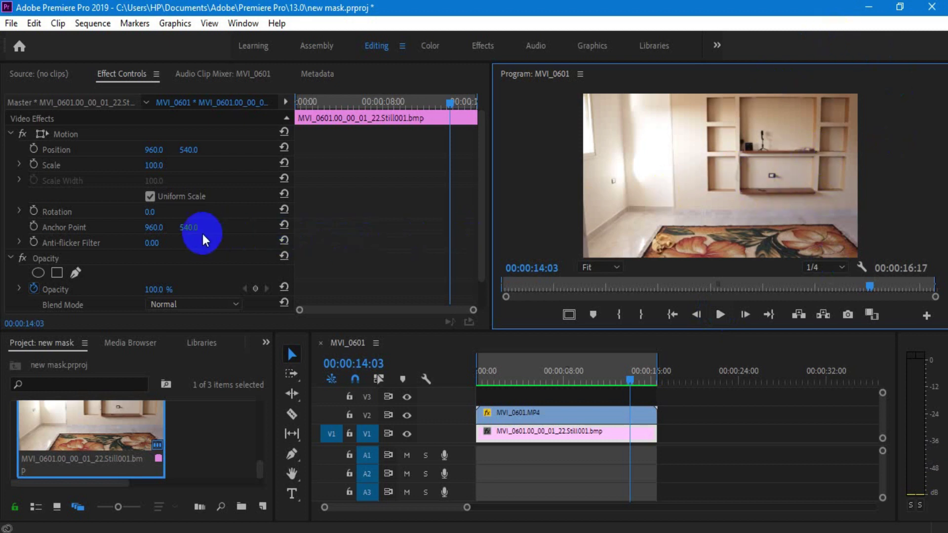
pyautogui.scroll(-2, 138, 279)
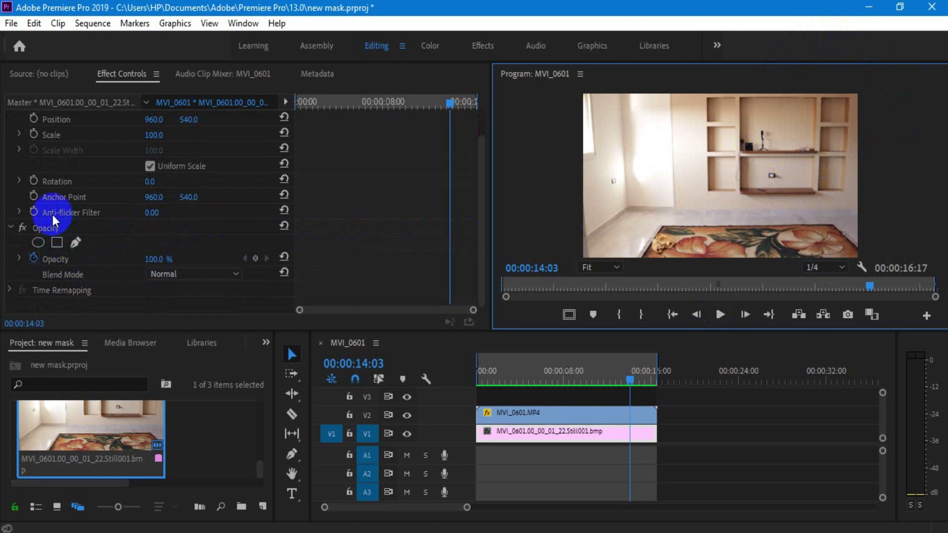
# - Select the MVI_0601.MP4 clip on V2 and scroll Effect Controls to reveal its Mask (1) settings
pyautogui.click(508, 413)
pyautogui.scroll(-5, 105, 213)
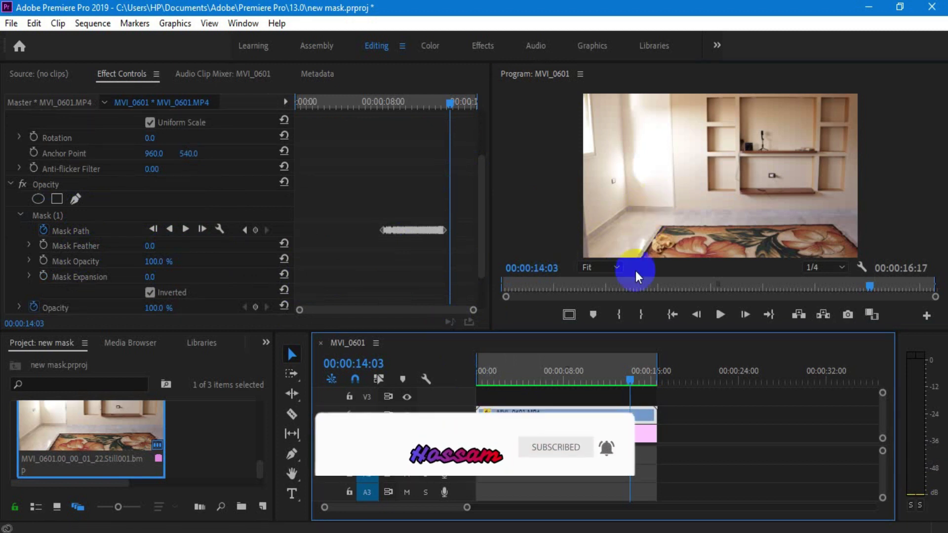
pyautogui.moveTo(631, 381); pyautogui.dragTo(632, 355)
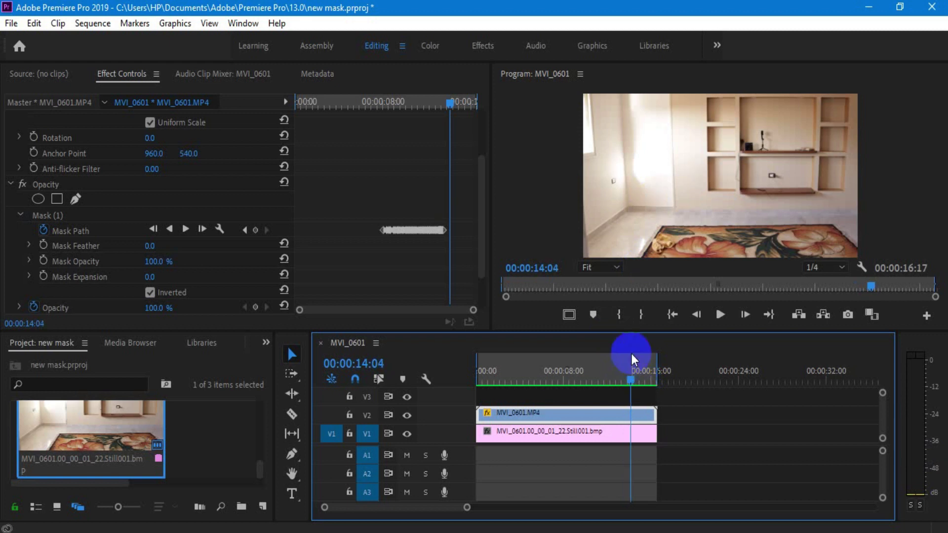